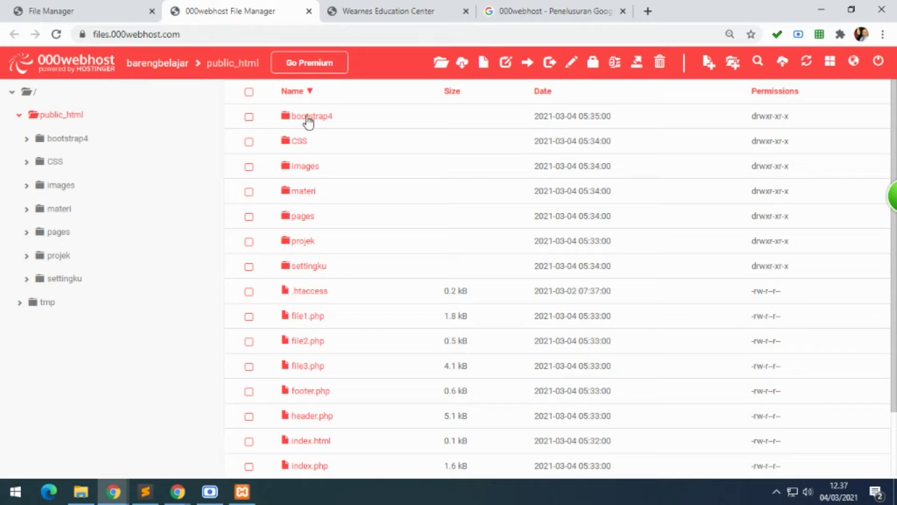
- Review the notes in Sublime Text, the local webschool folder in File Explorer, and the live site barengbelajar.000webhostapp.com in Chrome
left_click(145, 491)
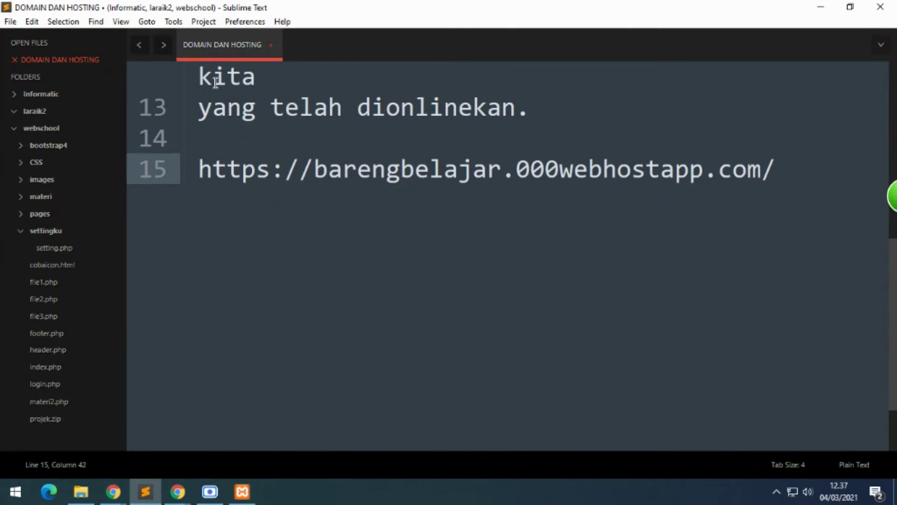
left_click(81, 491)
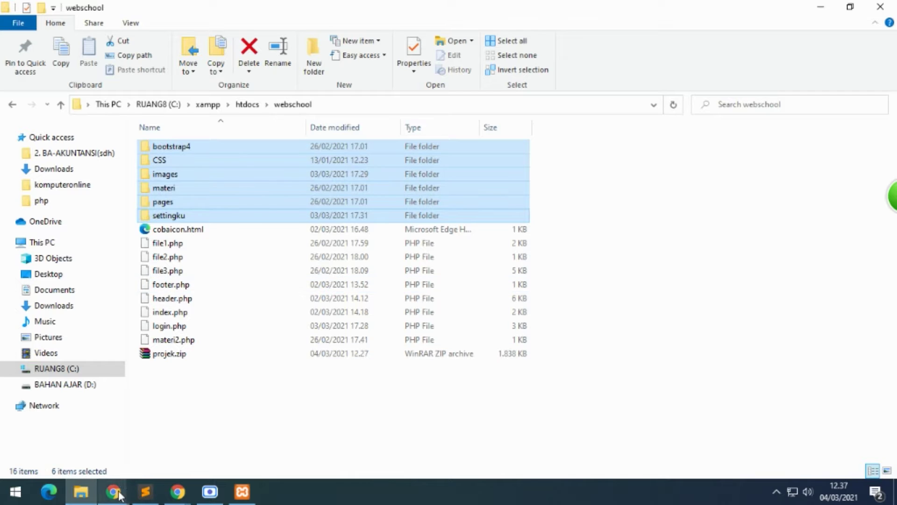
mouse_move(120, 495)
left_click(167, 441)
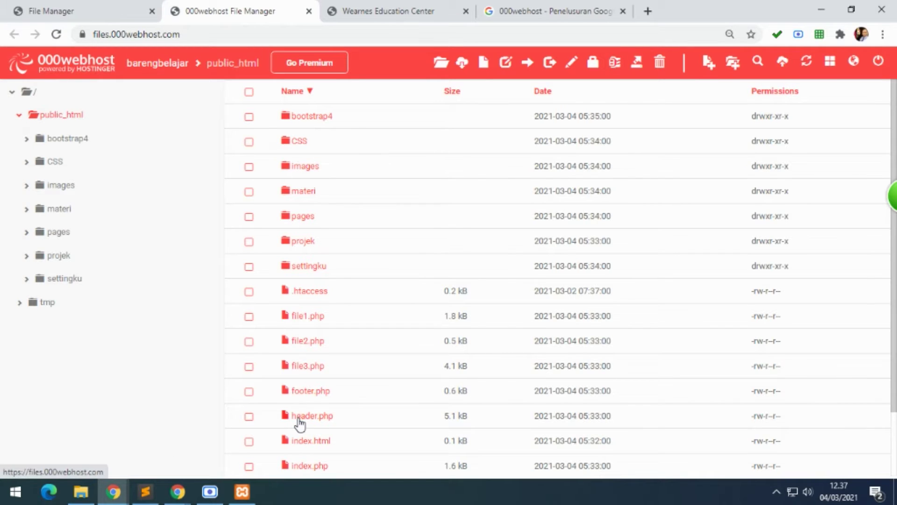
left_click(402, 9)
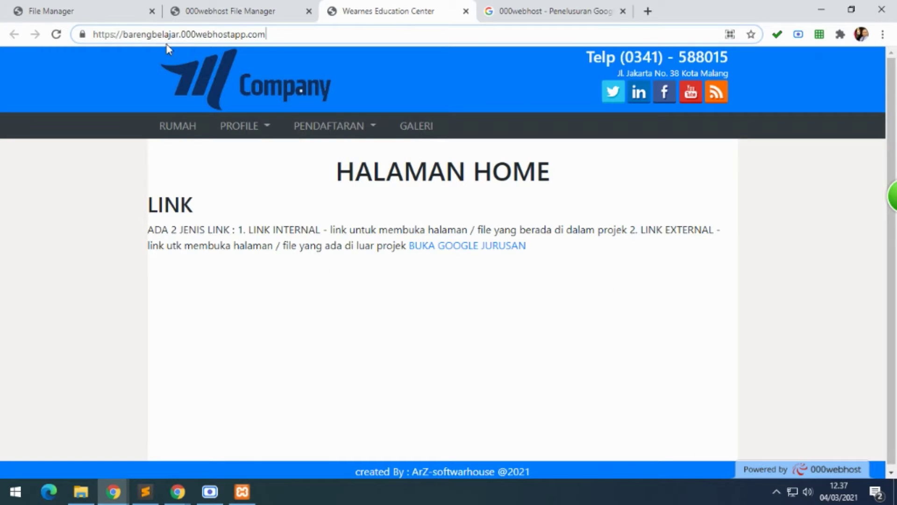
left_click(330, 33)
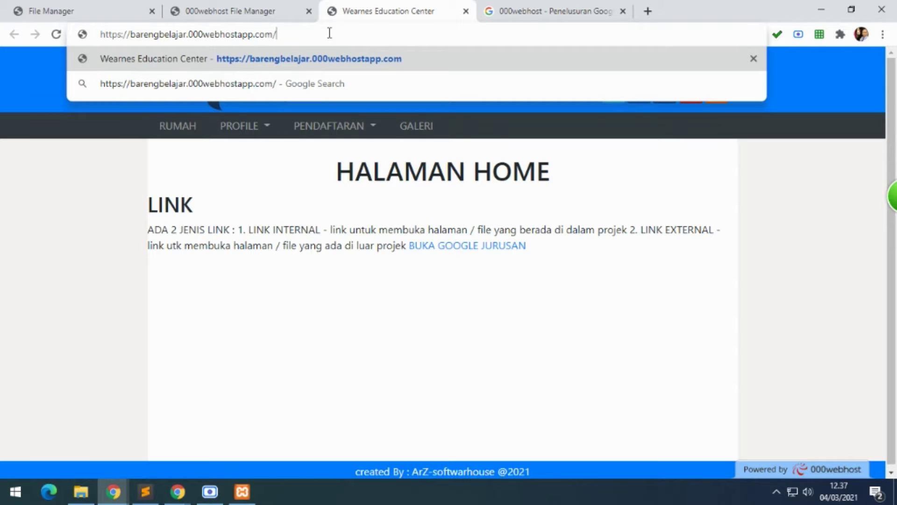
- In the 000webhost file manager, create a new folder named webschool inside public_html
left_click(244, 14)
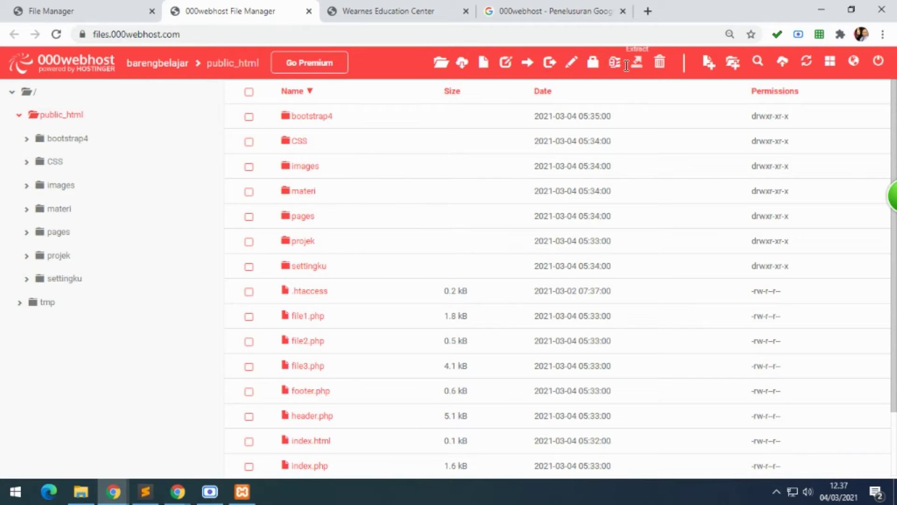
left_click(733, 62)
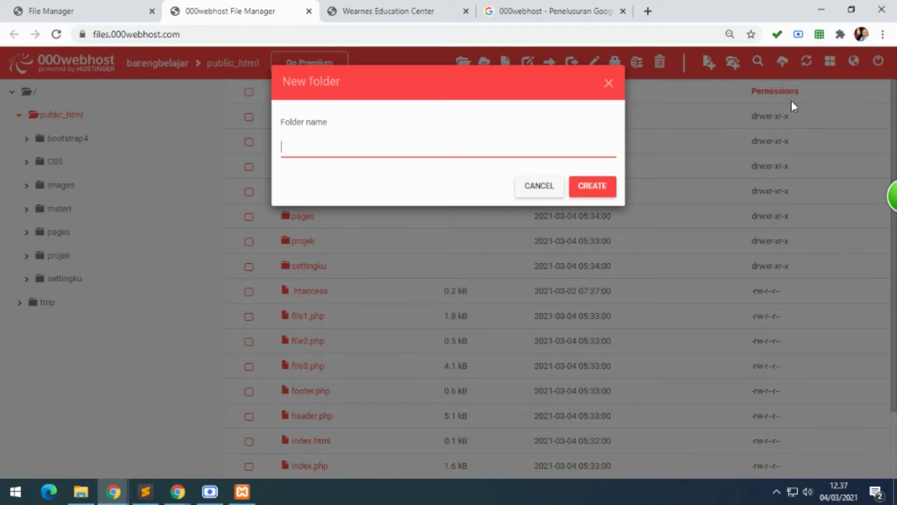
type("webschool")
key("Return")
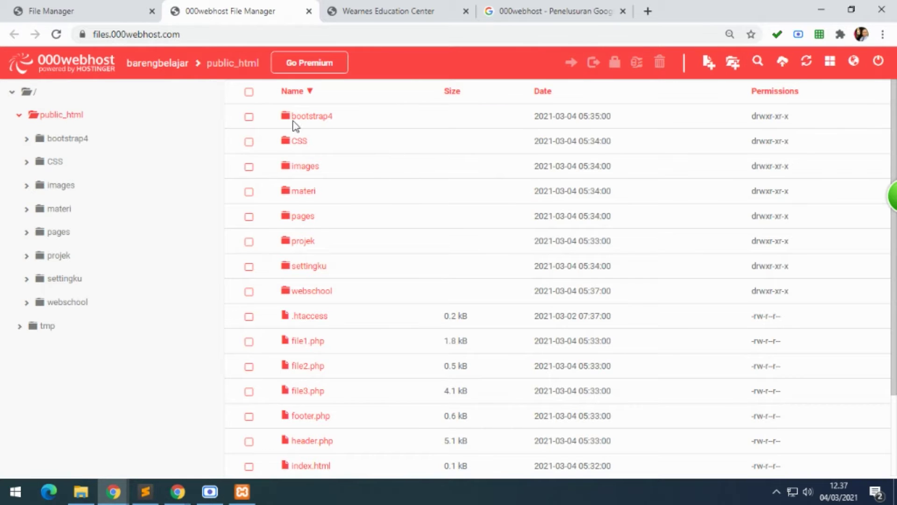
- Move everything in public_html except webschool, .htaccess and projek.zip into /public_html/webschool
left_click(249, 117)
left_click(249, 92)
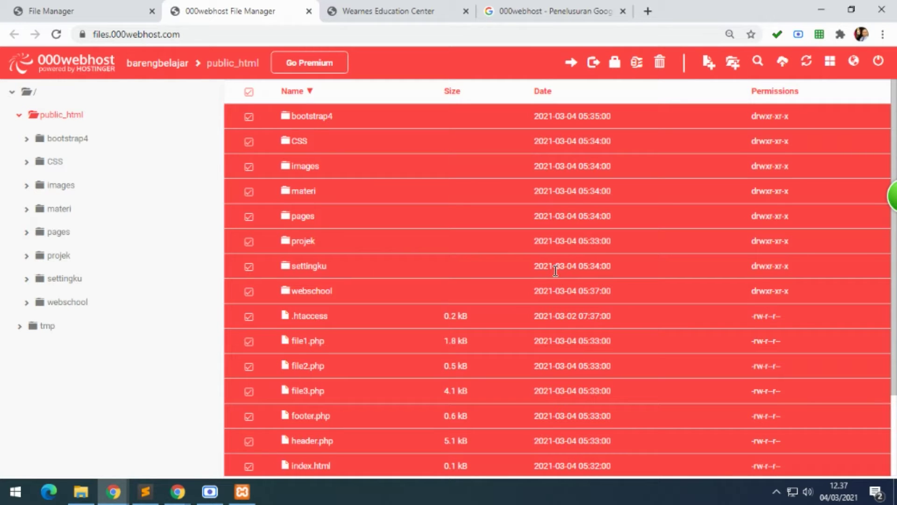
left_click(248, 317)
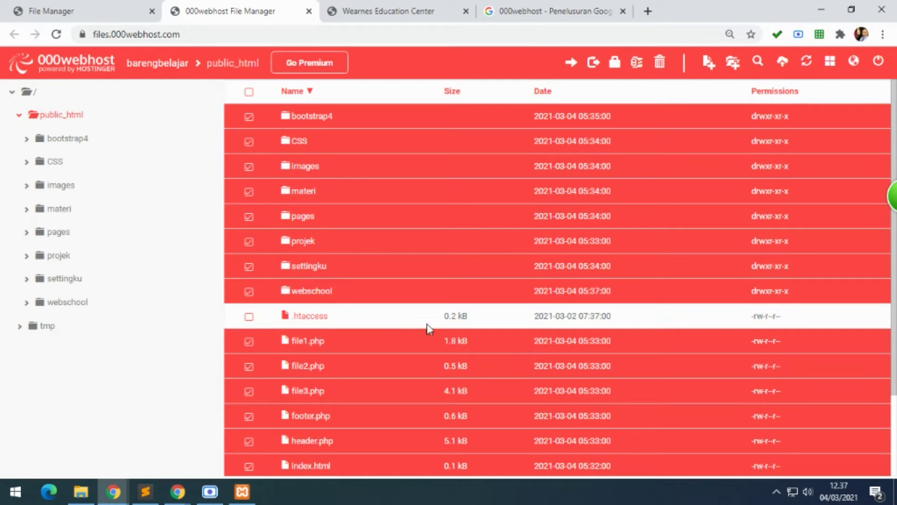
scroll(436, 327, "down", 2)
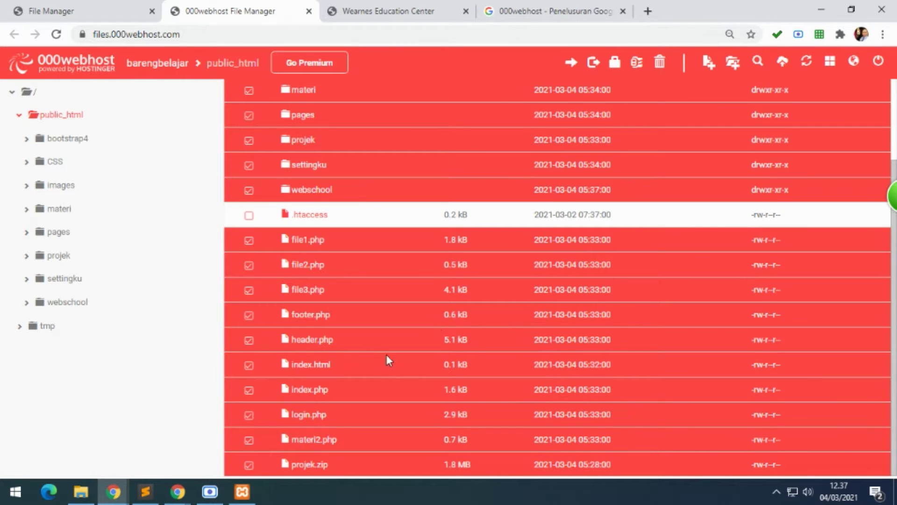
left_click(250, 465)
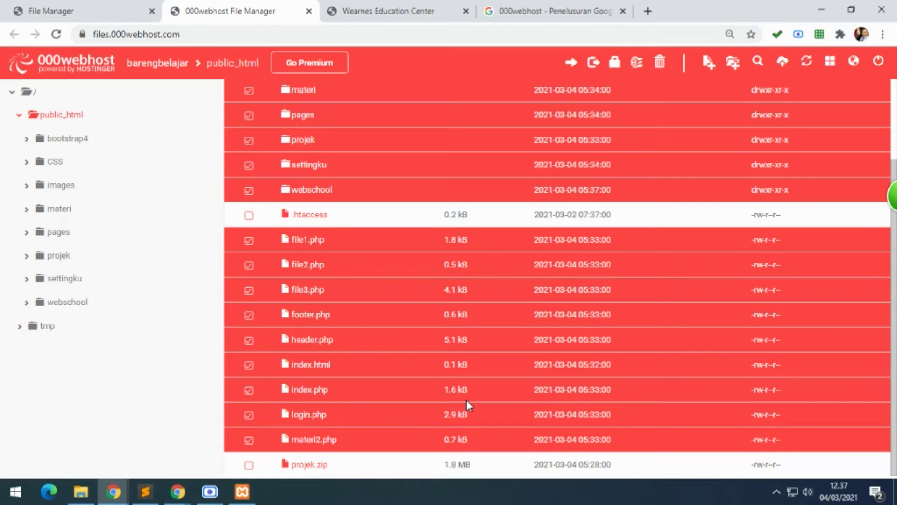
scroll(408, 318, "up", 2)
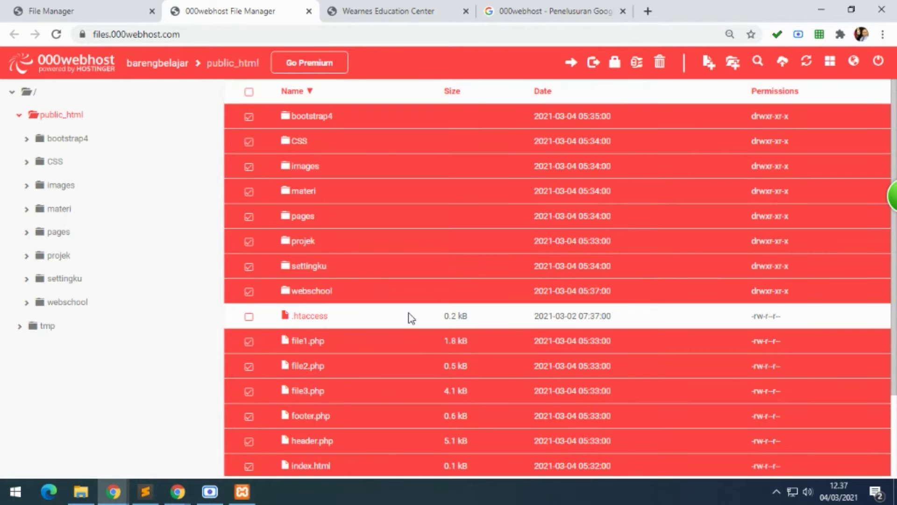
left_click(249, 292)
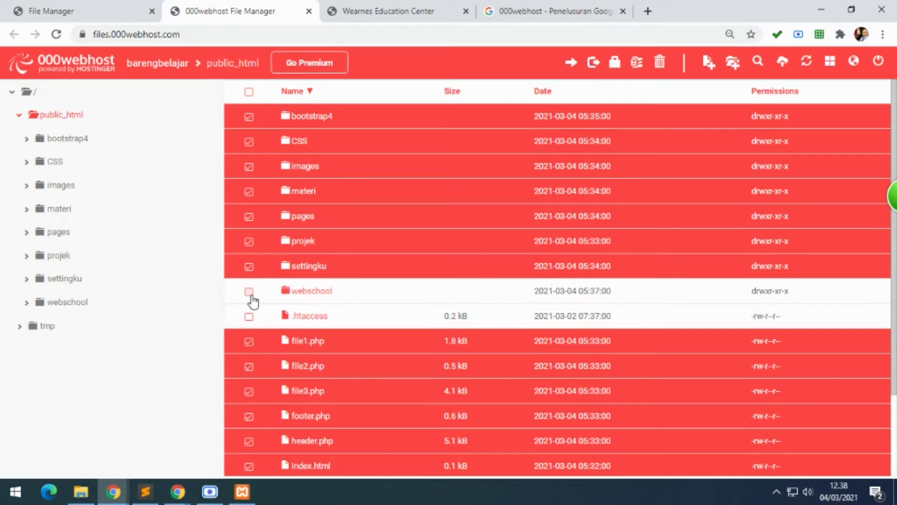
scroll(353, 313, "down", 2)
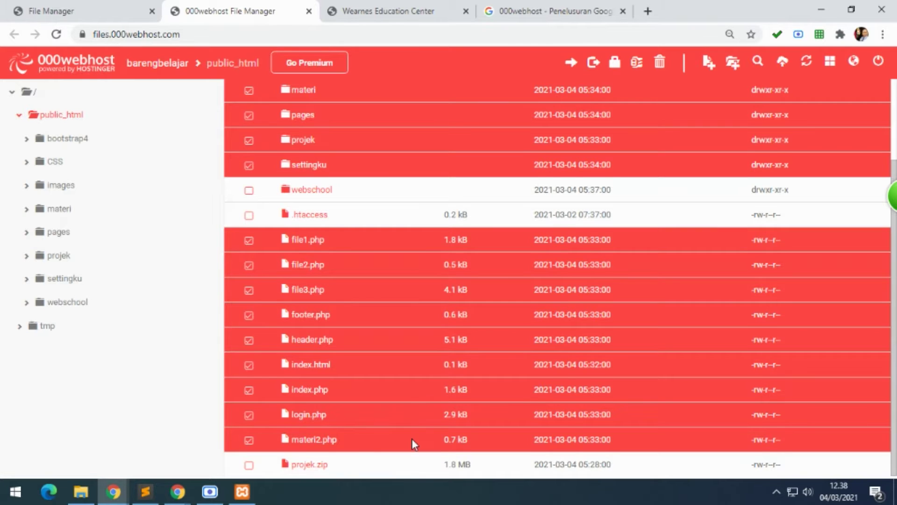
scroll(298, 294, "up", 2)
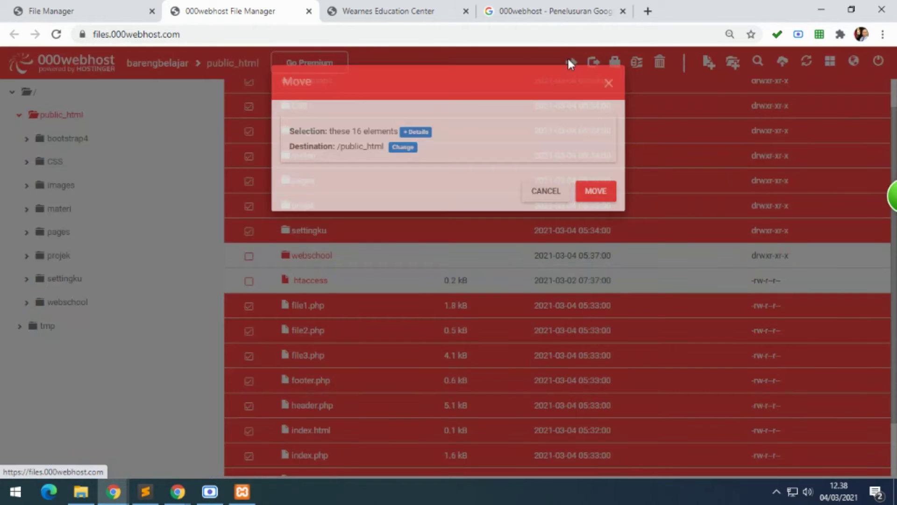
left_click(570, 62)
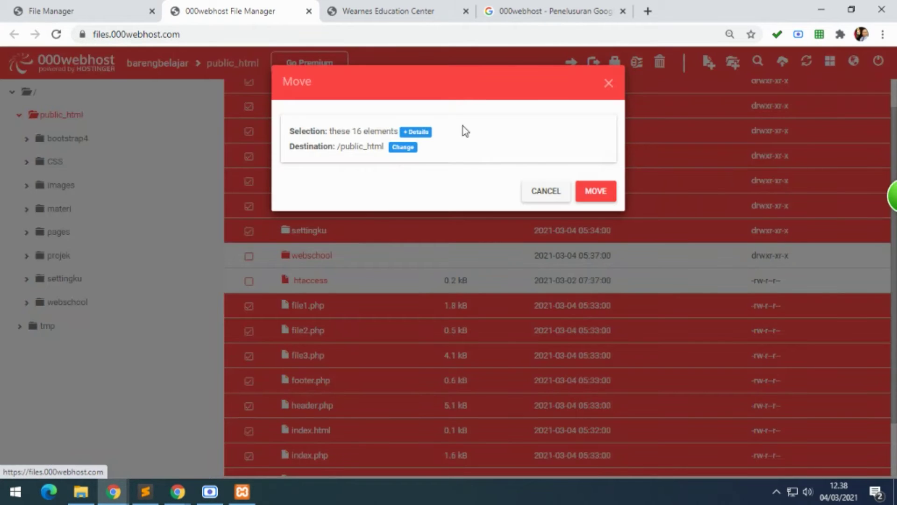
left_click(404, 147)
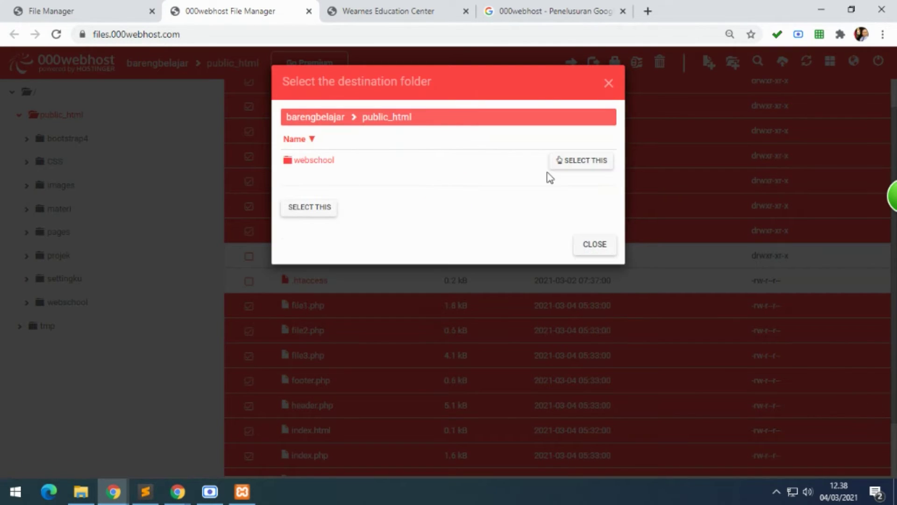
left_click(314, 161)
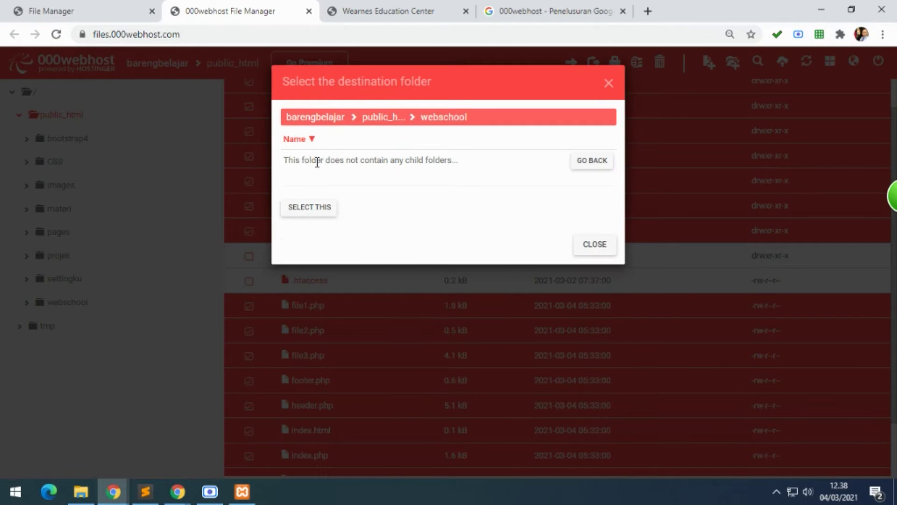
left_click(325, 209)
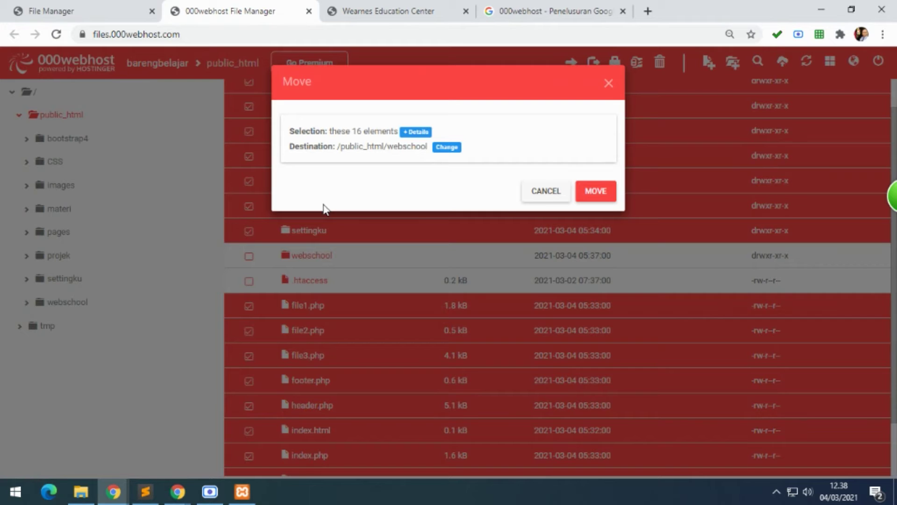
left_click(600, 192)
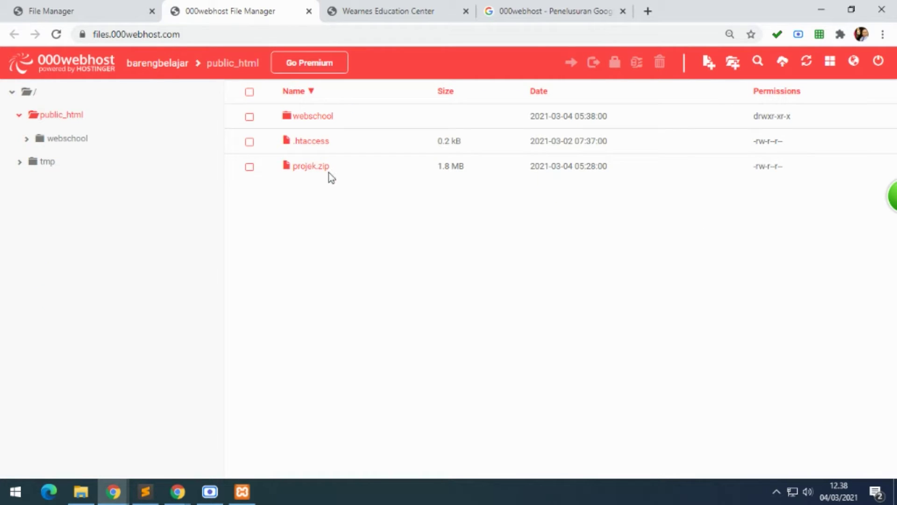
- Reload the live site barengbelajar.000webhostapp.com and examine the page it serves after the move
left_click(380, 14)
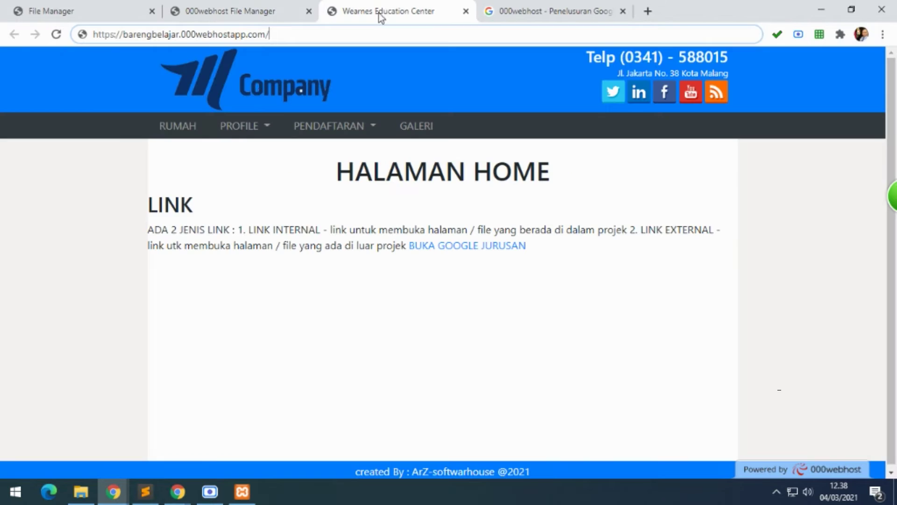
left_click(56, 35)
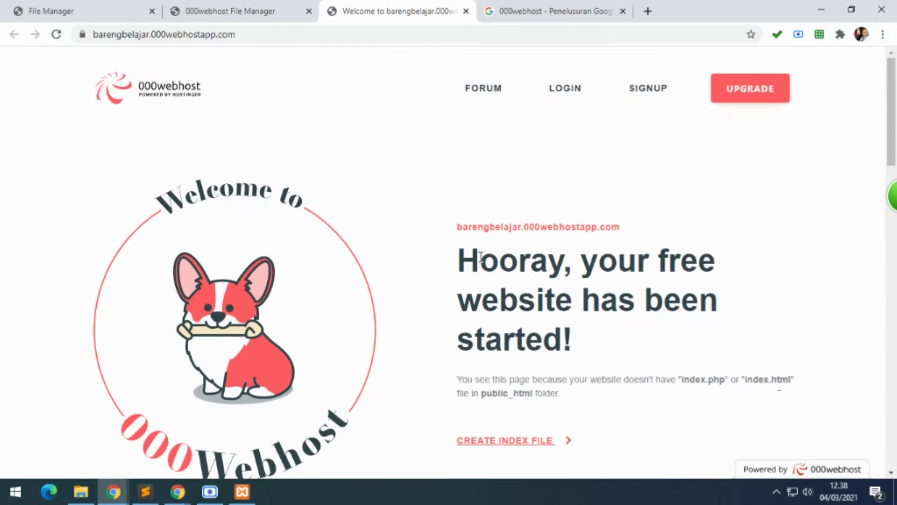
scroll(480, 256, "down", 5)
scroll(480, 257, "up", 1)
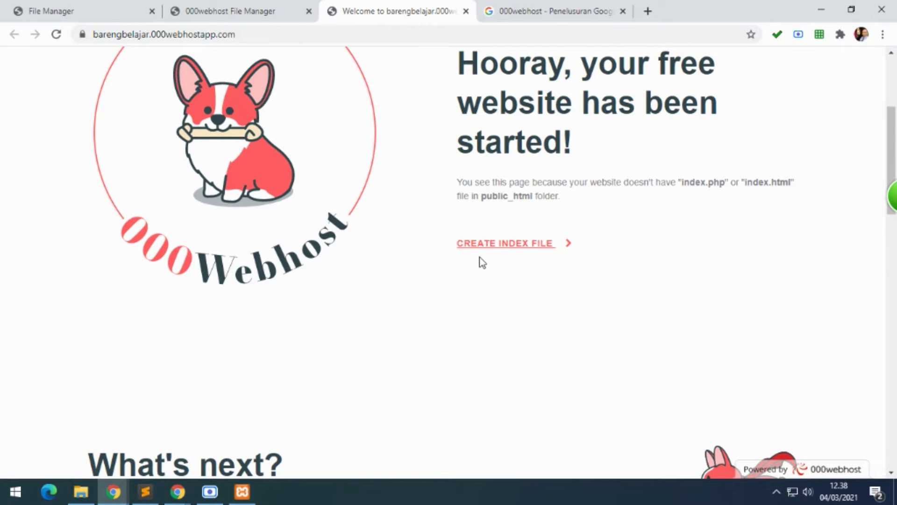
scroll(480, 258, "up", 4)
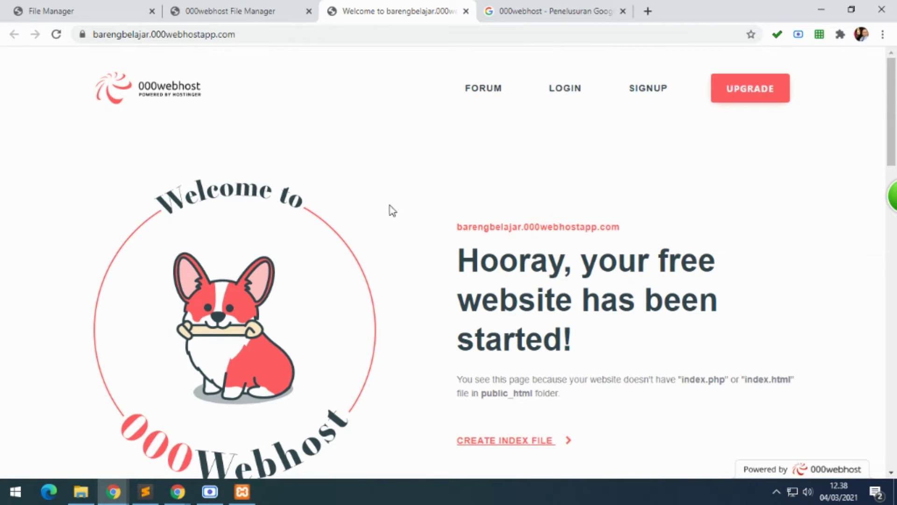
scroll(414, 300, "down", 3)
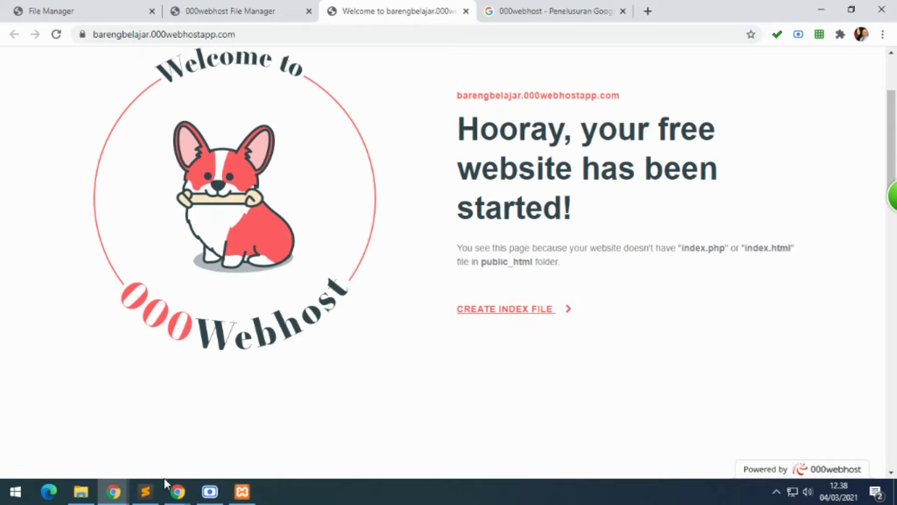
mouse_move(144, 496)
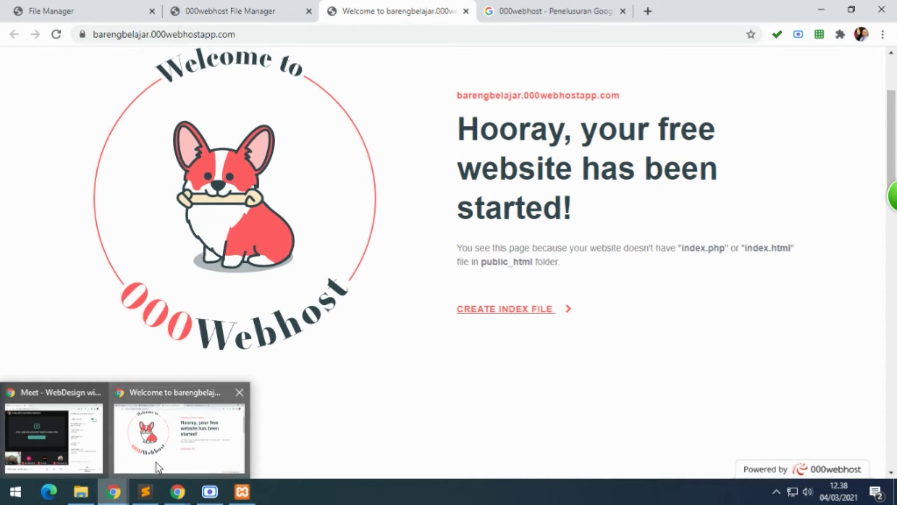
- In the file manager, move index.html from the webschool folder back up to /public_html
left_click(220, 6)
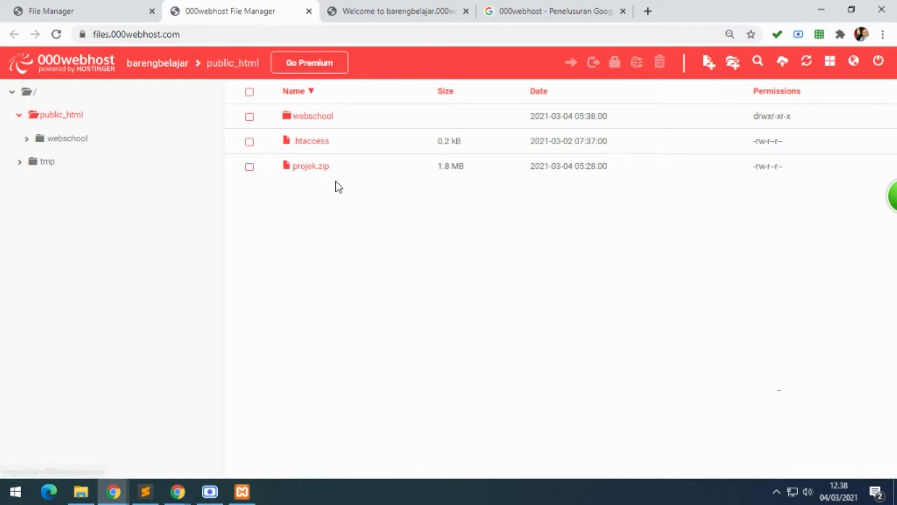
left_click(310, 123)
left_click(312, 117)
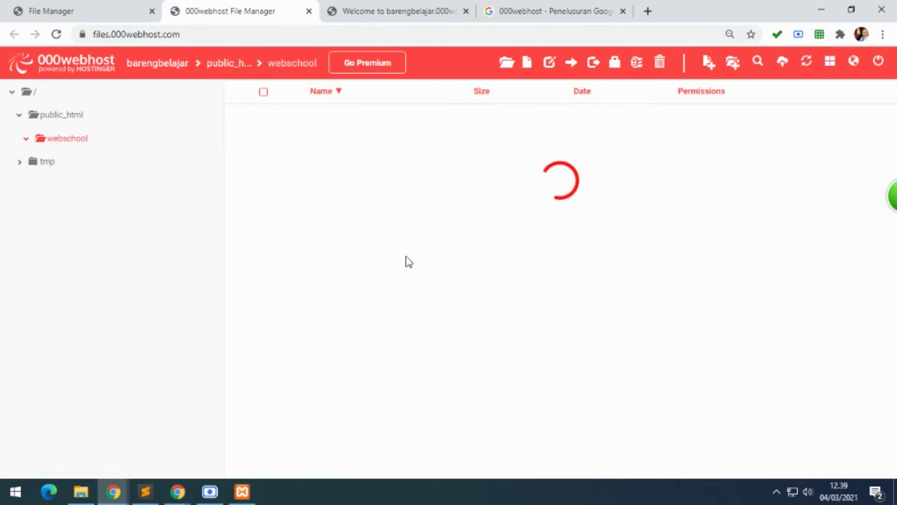
scroll(414, 252, "down", 1)
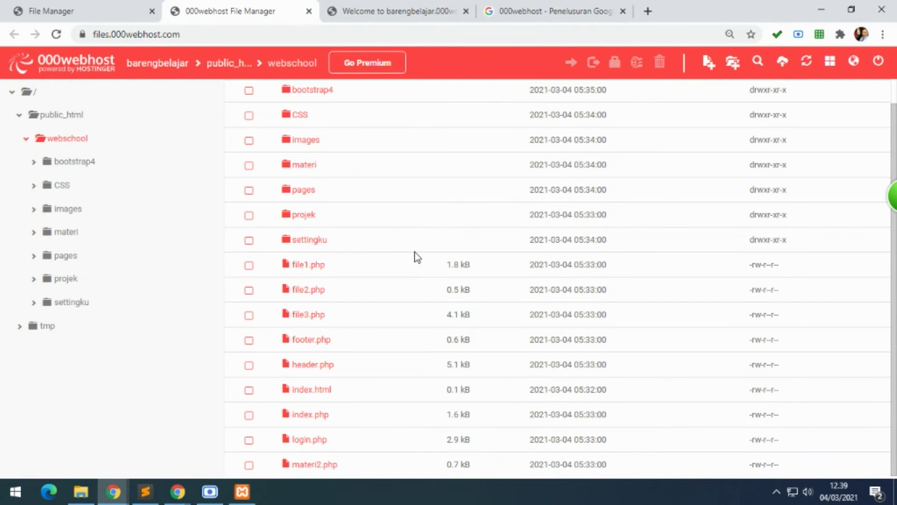
left_click(249, 391)
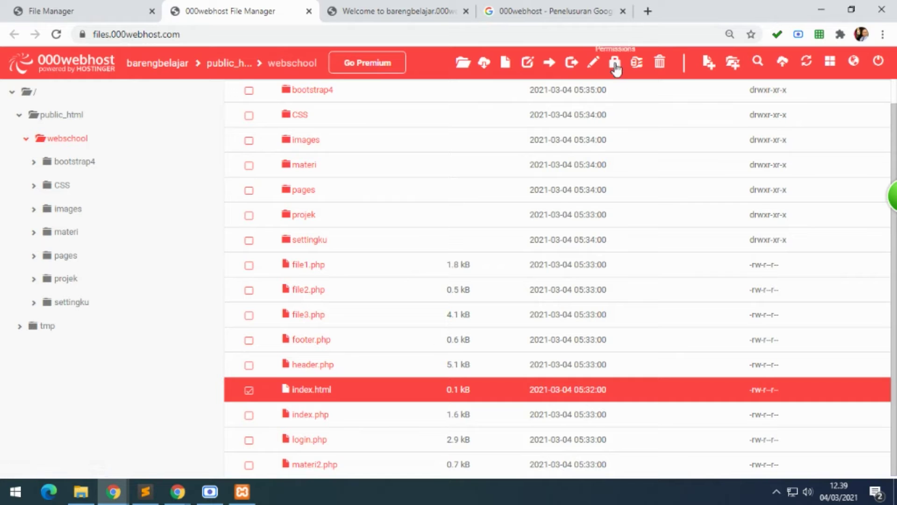
left_click(549, 63)
left_click(489, 146)
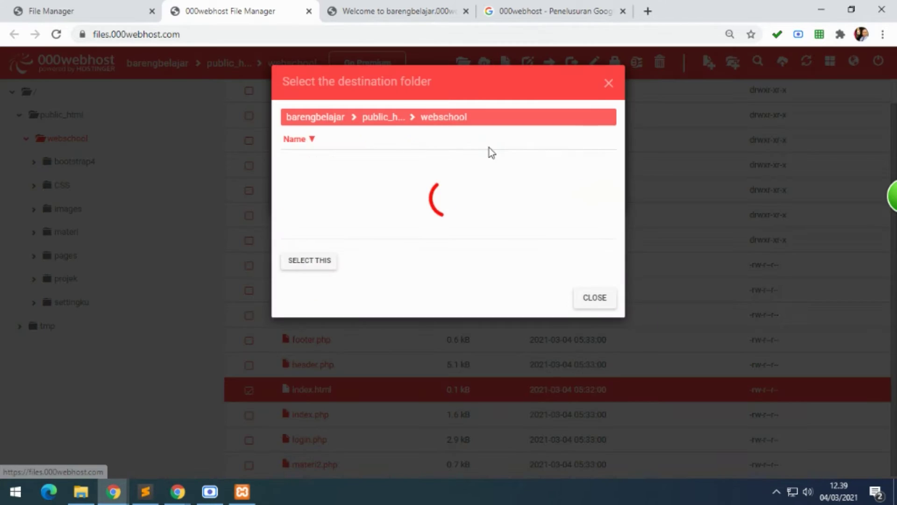
left_click(374, 119)
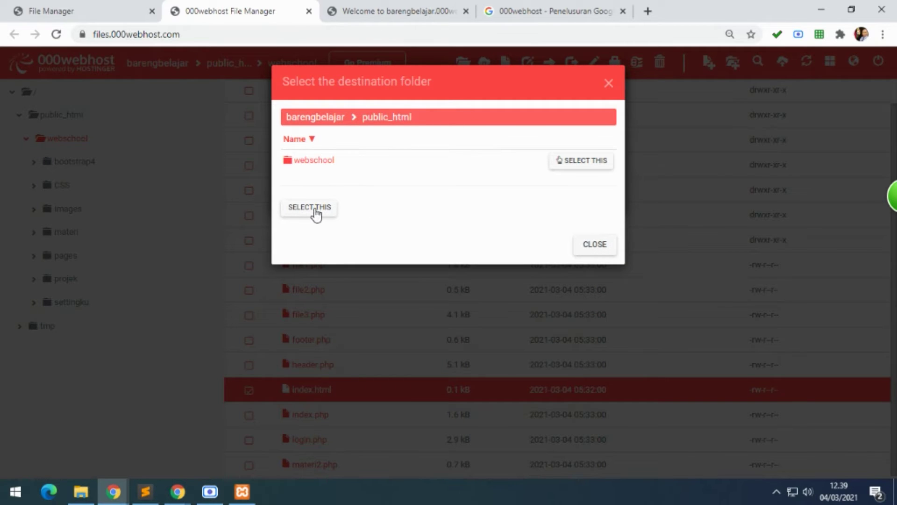
left_click(321, 213)
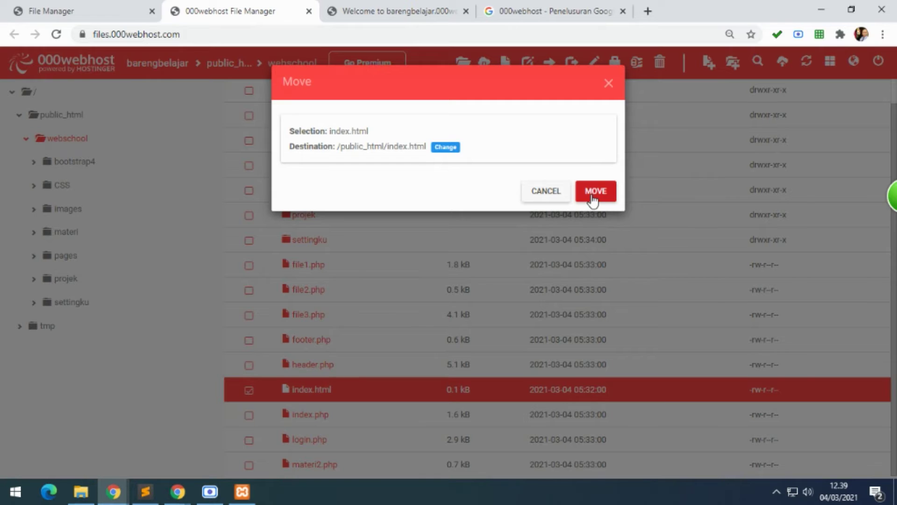
left_click(593, 196)
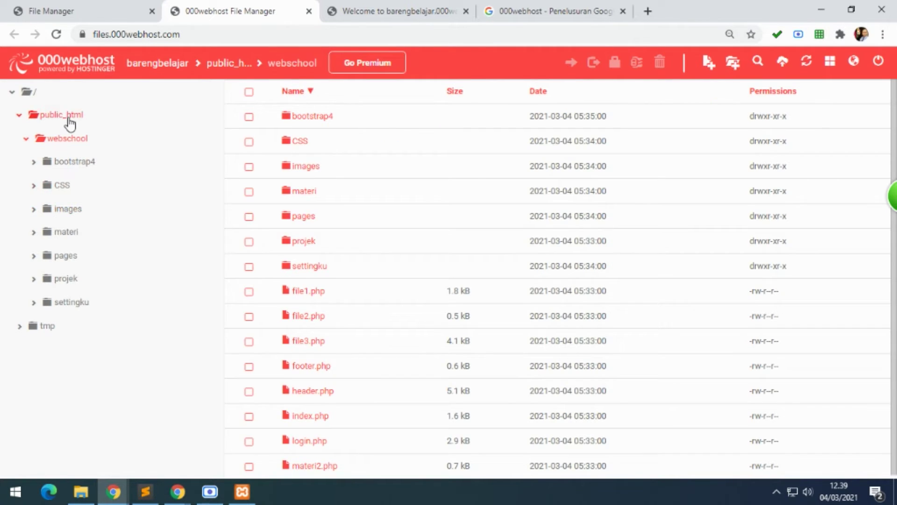
- Open public_html in the file manager and reload the live site's home page to check that it serves index.html
left_click(70, 123)
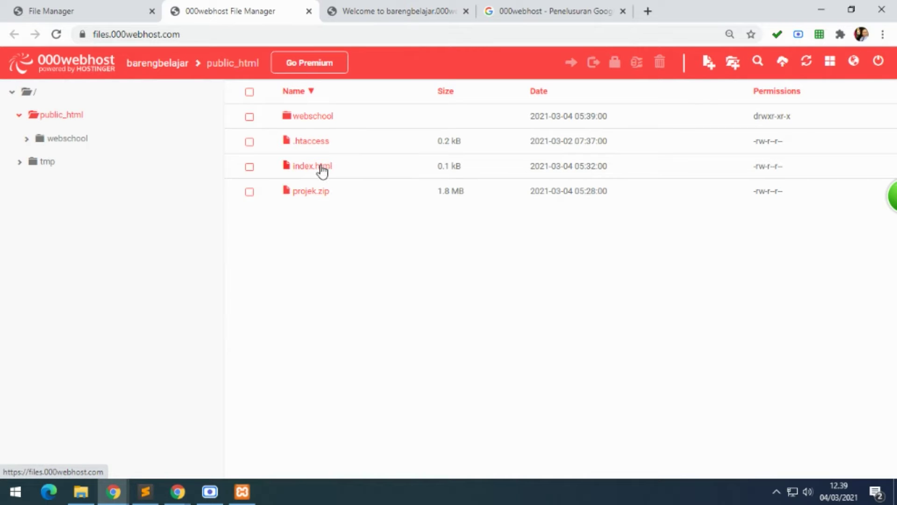
left_click(397, 11)
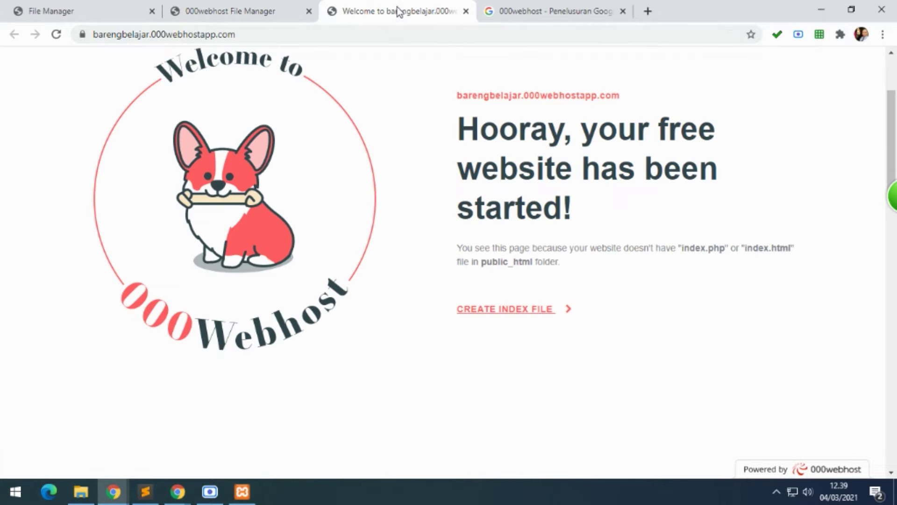
left_click(57, 34)
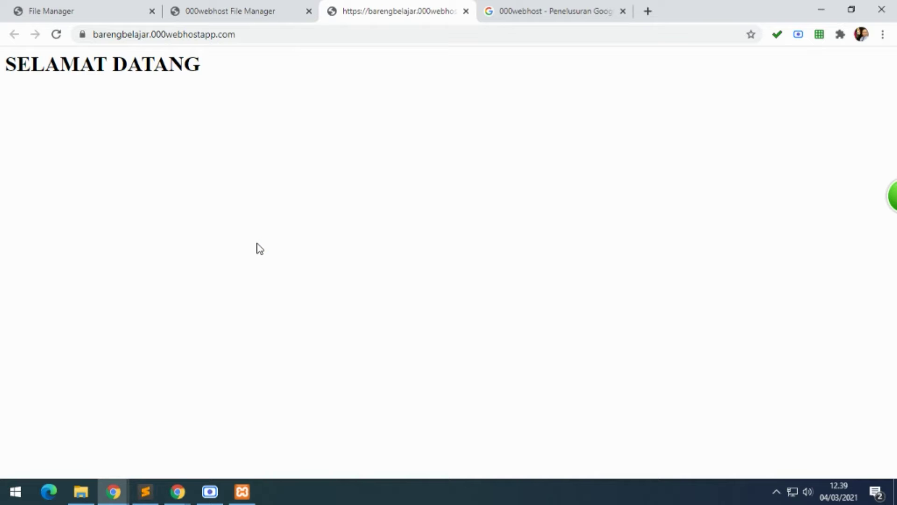
- Load barengbelajar.000webhostapp.com/webschool on the live site and examine the project's home page and its address
left_click(202, 13)
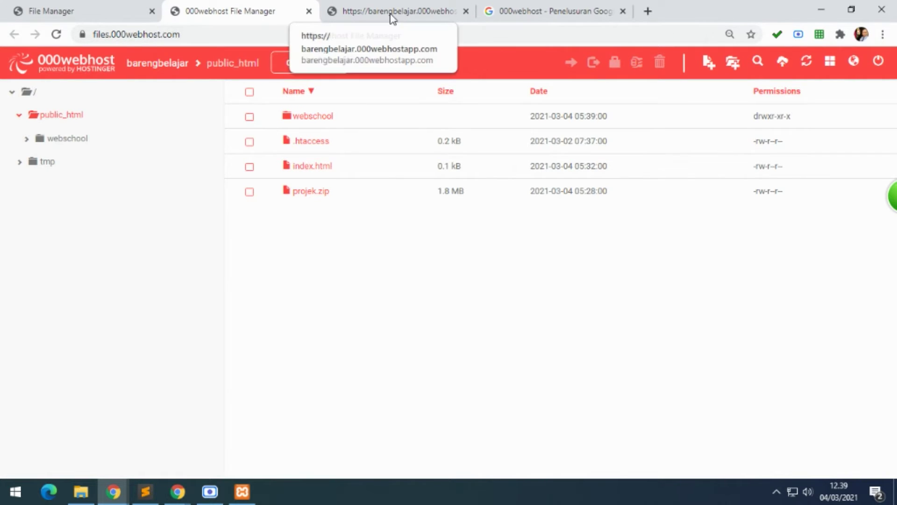
left_click(354, 13)
left_click(242, 34)
left_click(262, 36)
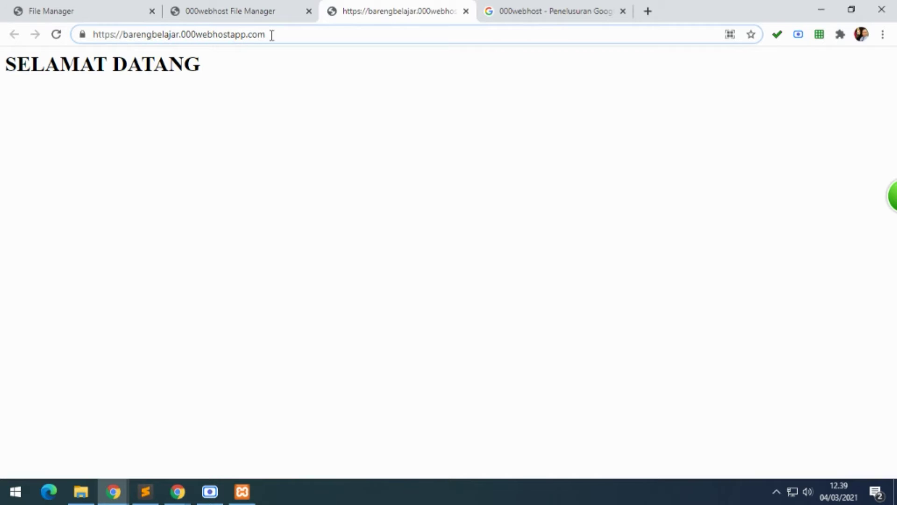
type("/webschoo")
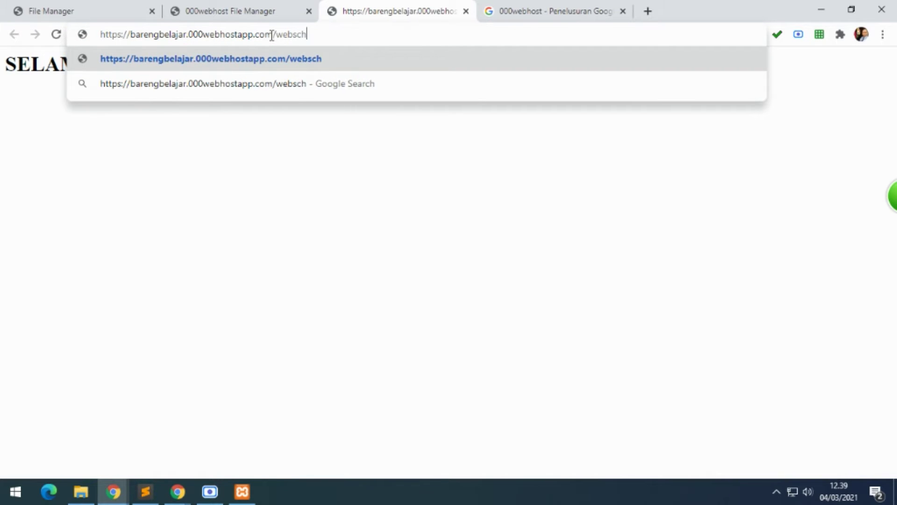
type("l")
key("Return")
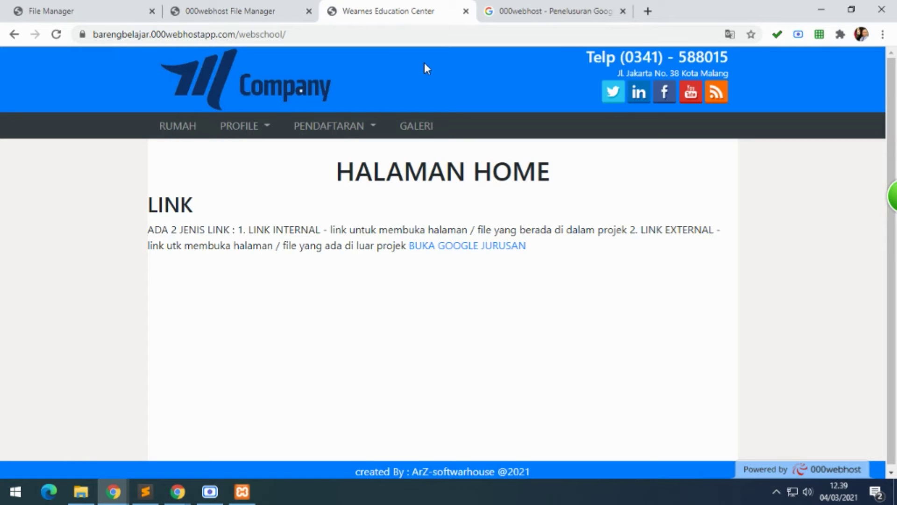
left_click_drag(236, 34, 307, 43)
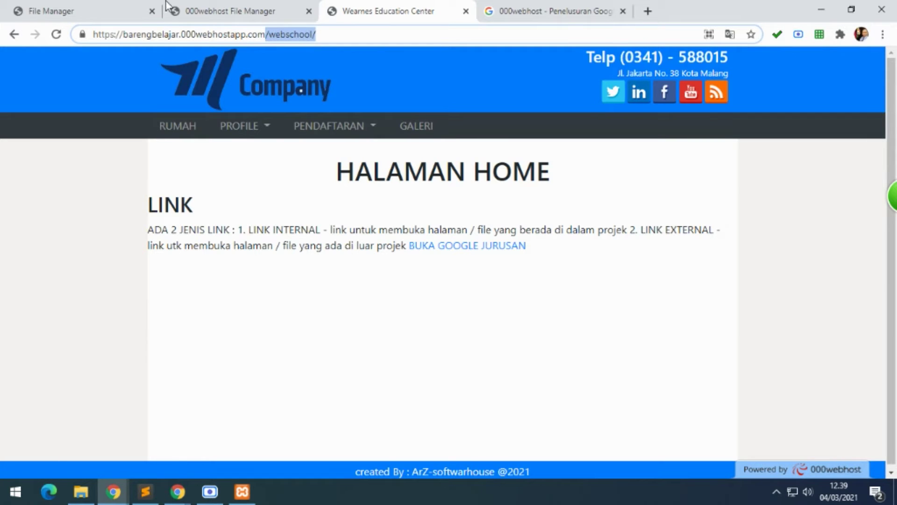
- Compare the webschool folder in the file manager with the webschool part of the live page's address
left_click(198, 11)
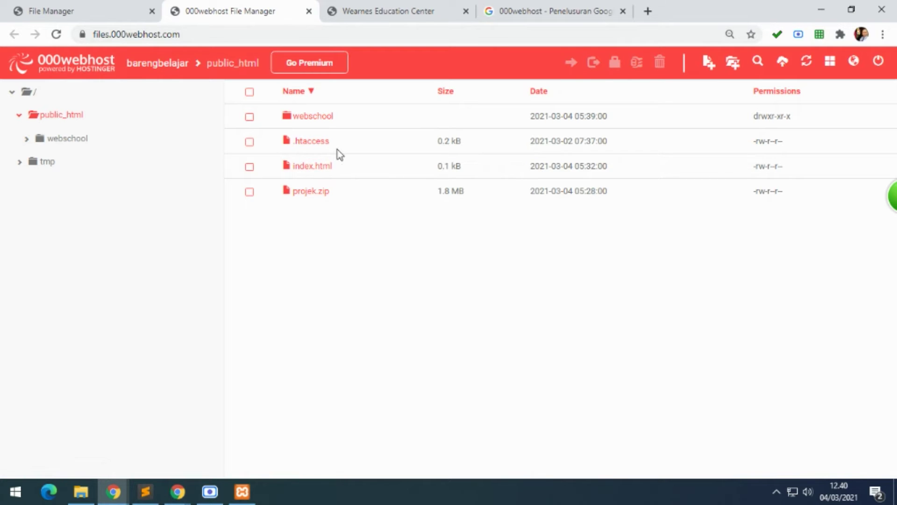
left_click(333, 120)
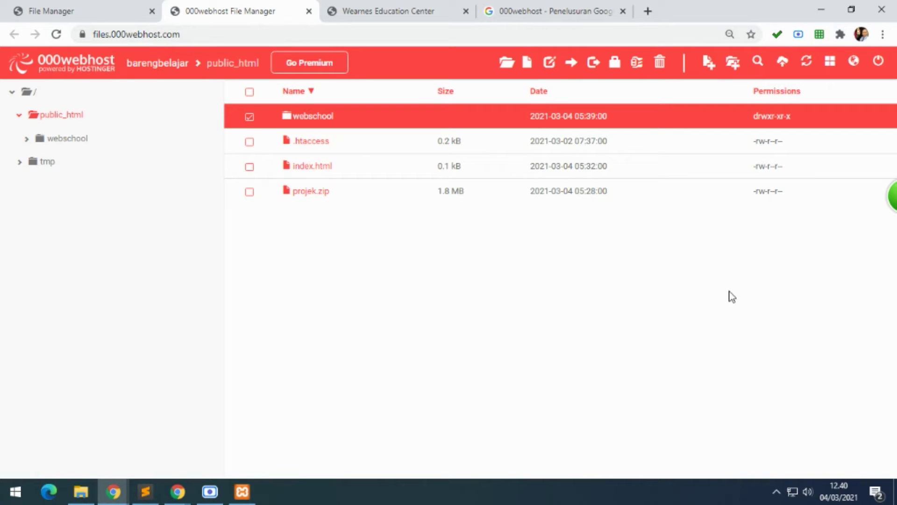
left_click(405, 8)
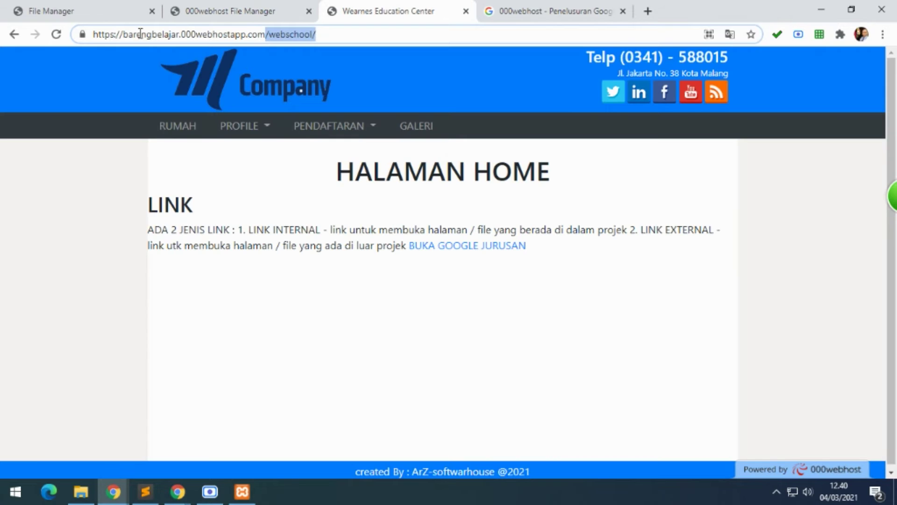
left_click_drag(93, 33, 376, 37)
left_click(277, 34)
left_click(213, 6)
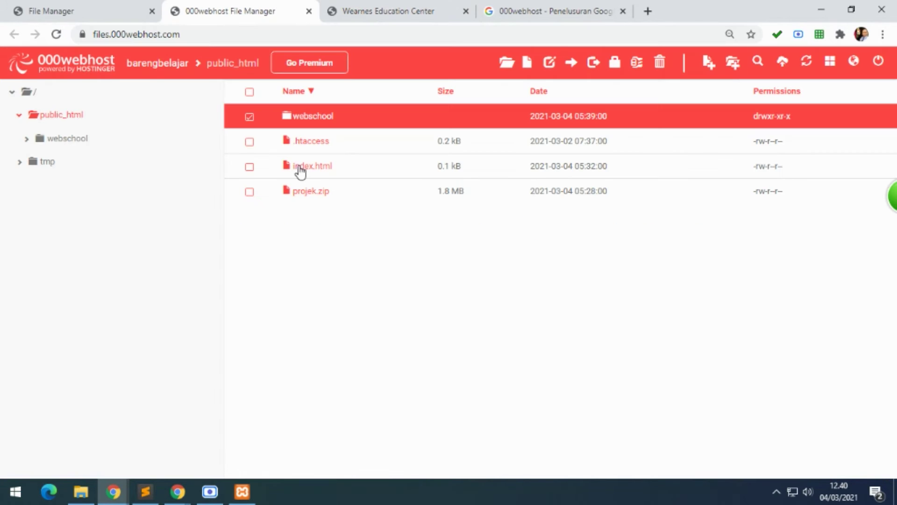
left_click(458, 163)
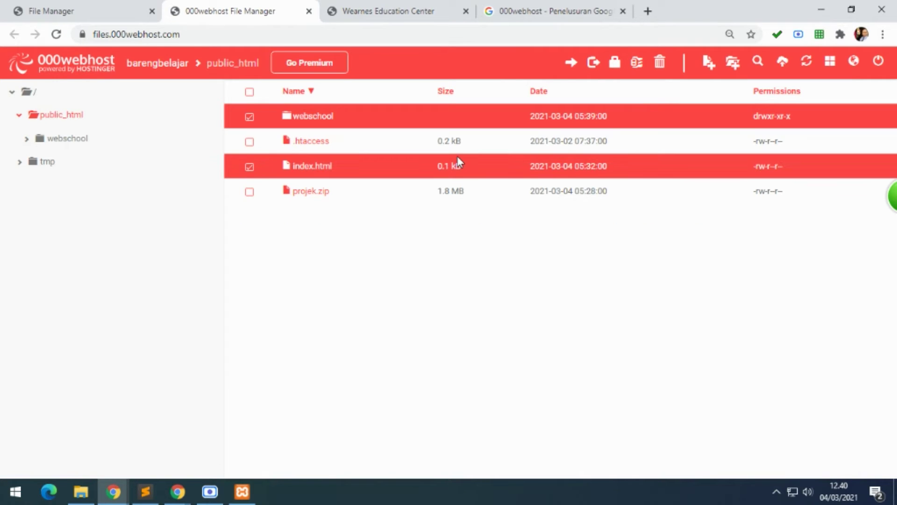
left_click(593, 63)
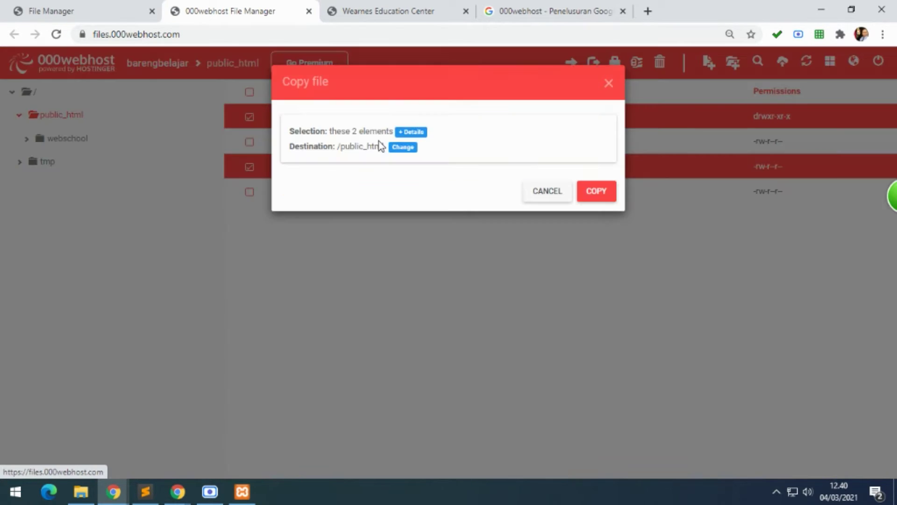
left_click(407, 149)
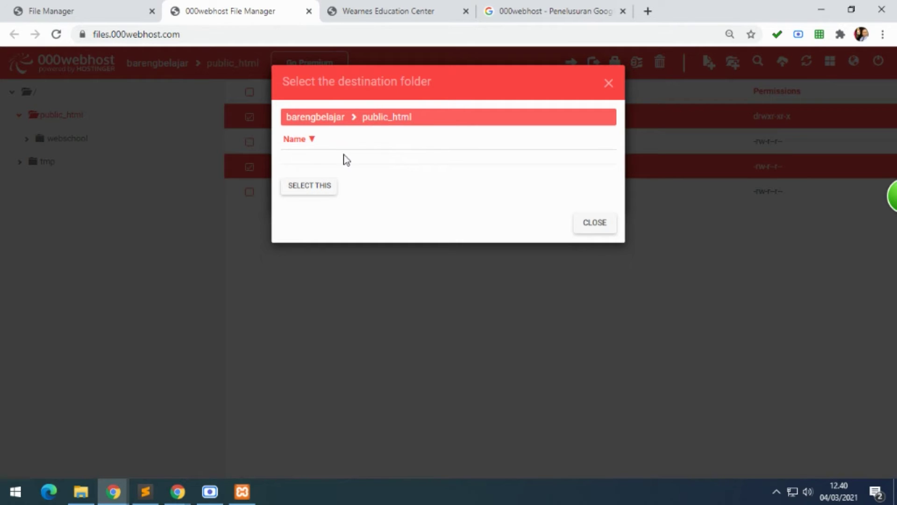
left_click(589, 223)
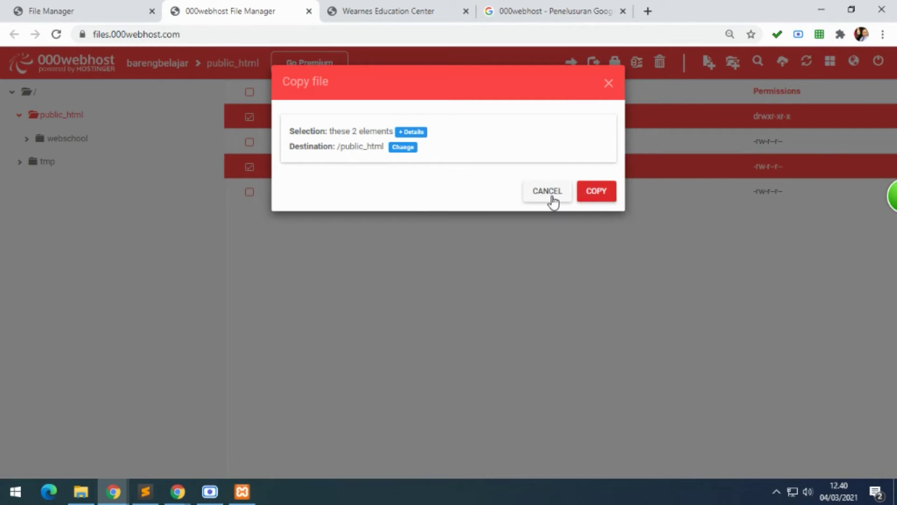
left_click(550, 195)
- Open the settingku folder inside webschool in the file manager and compare its location with the live webschool address
left_click(331, 122)
double_click(332, 121)
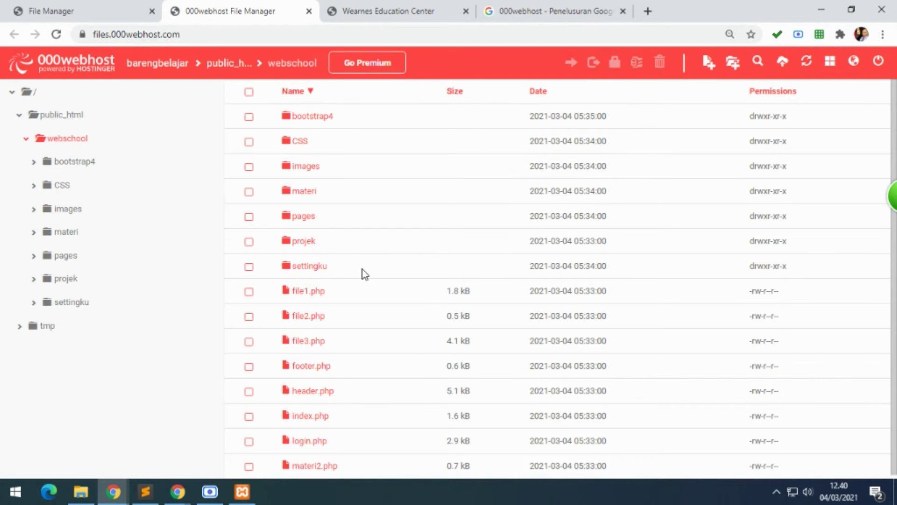
double_click(313, 268)
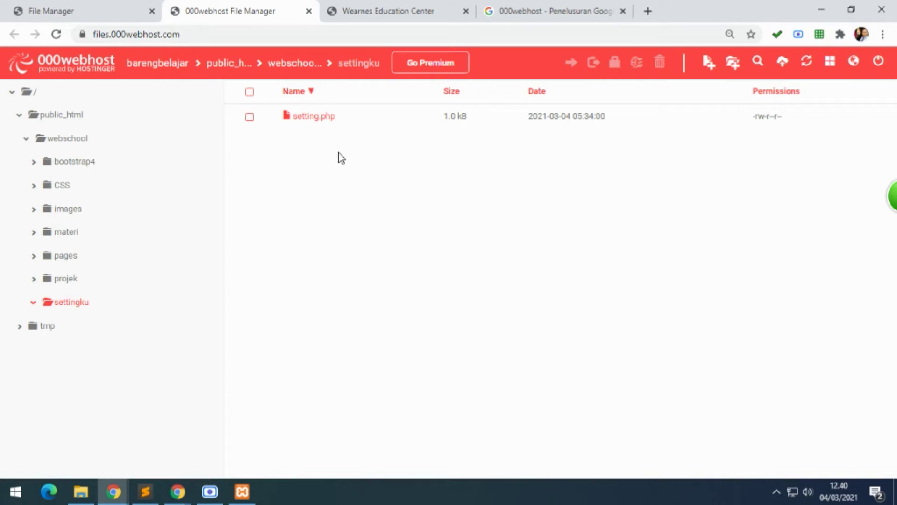
left_click(370, 10)
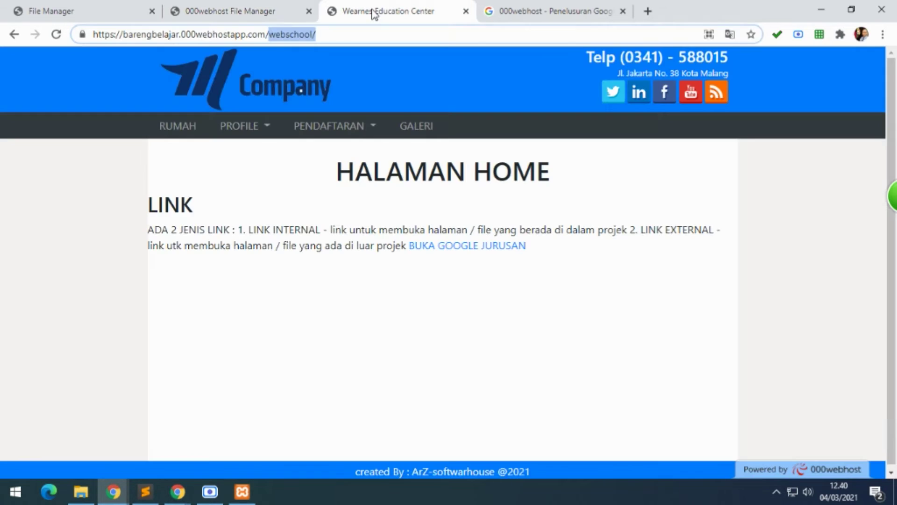
left_click(278, 18)
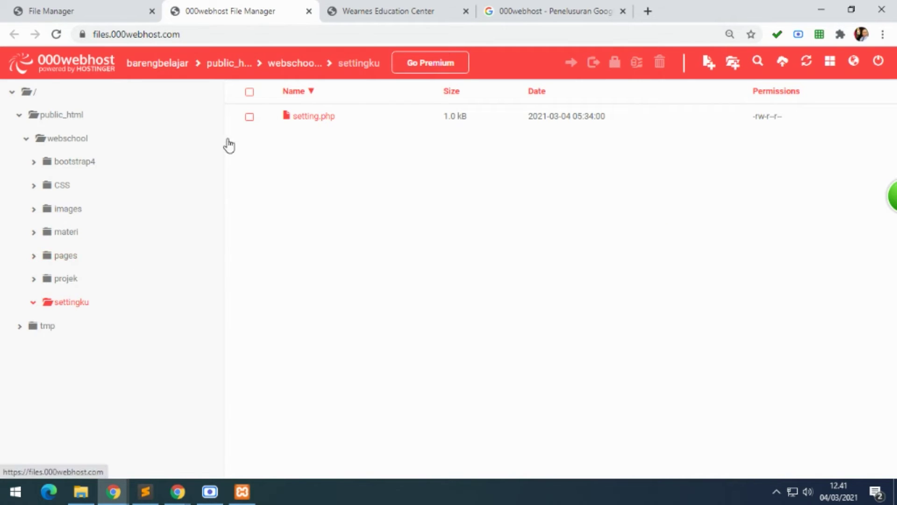
- Load barengbelajar.000webhostapp.com/webschool/settingku on the live site to examine what the folder exposes
left_click(368, 10)
left_click(329, 34)
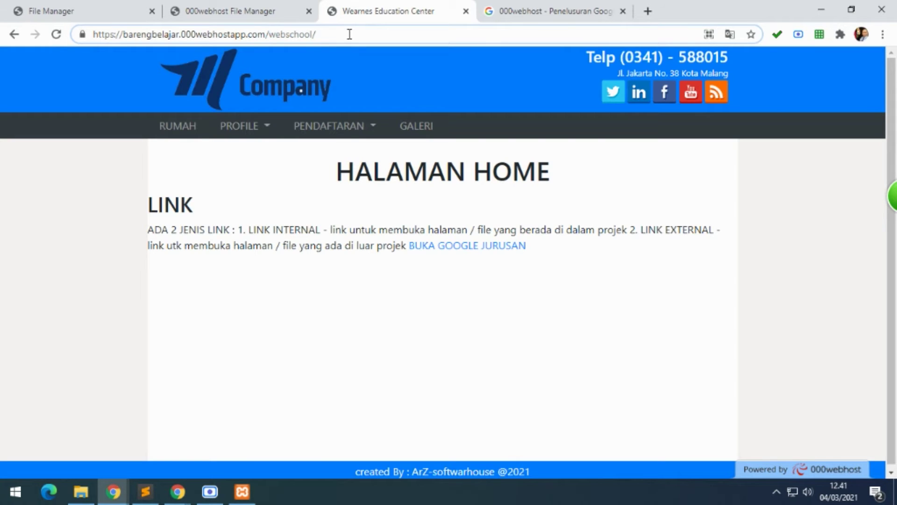
type("settingku")
key("Return")
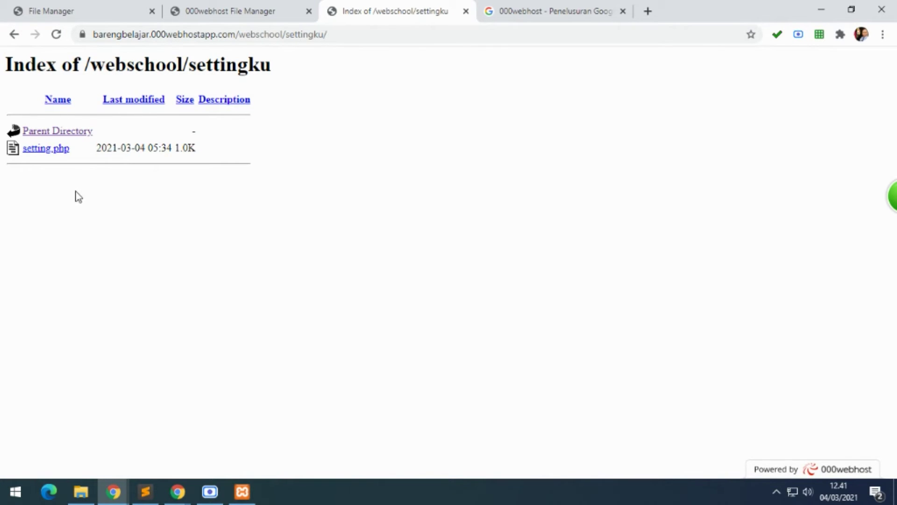
- In the file manager, create a new file named index.php inside the settingku folder
left_click(196, 6)
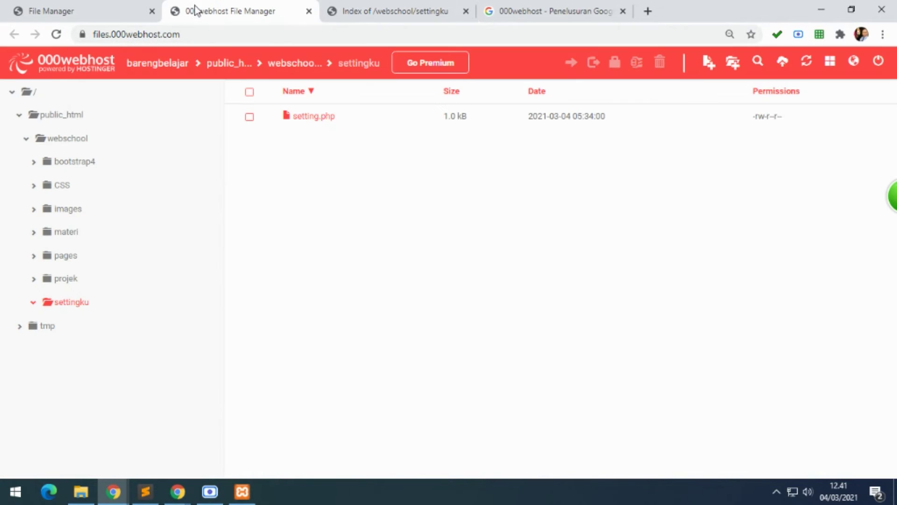
right_click(307, 149)
left_click(709, 65)
left_click(709, 64)
type("inde")
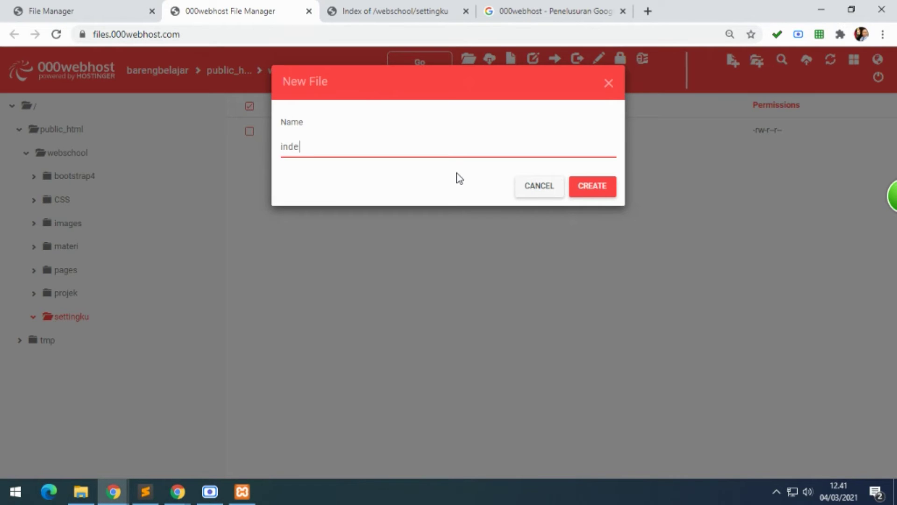
type("x.php")
key("Return")
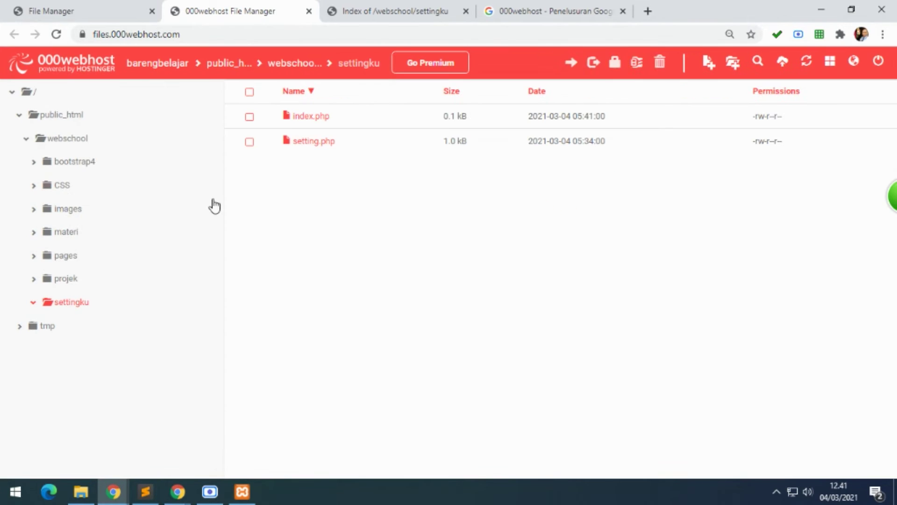
- Reload the live webschool/settingku address to check whether the folder's files are still listed
left_click(369, 11)
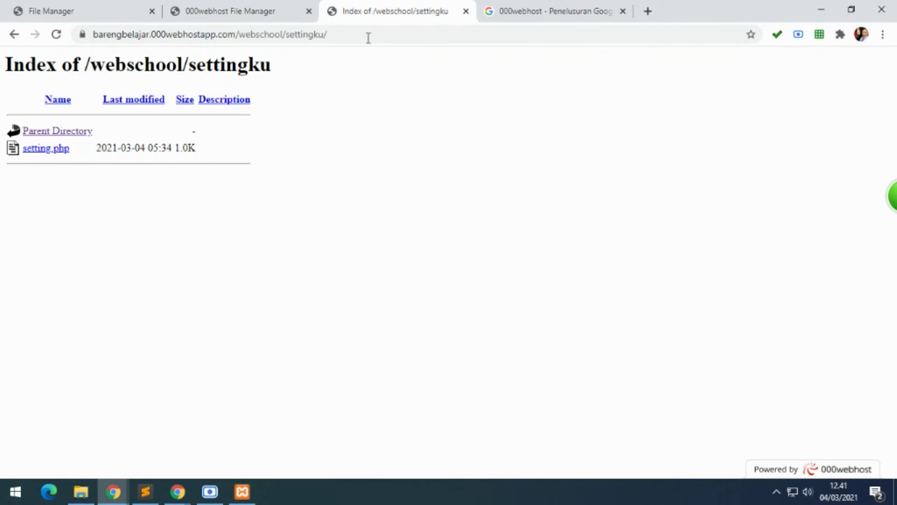
left_click_drag(99, 34, 332, 31)
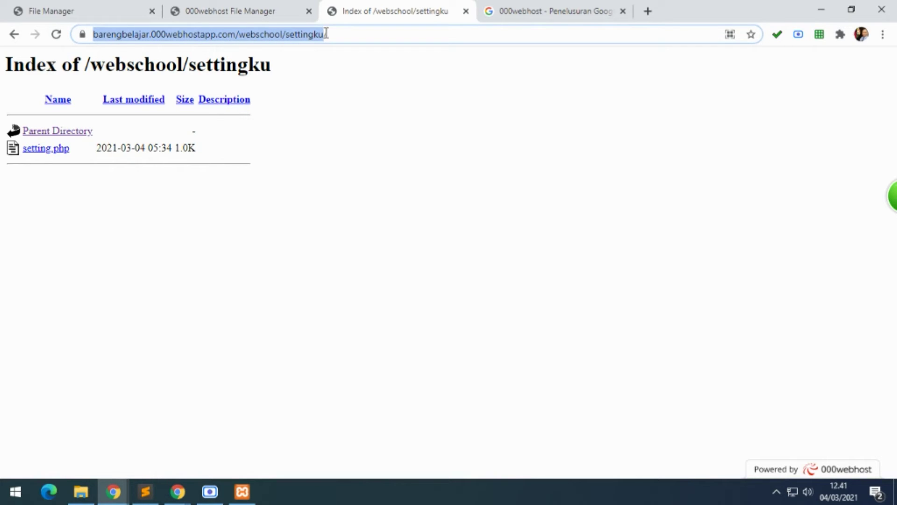
left_click_drag(327, 33, 281, 102)
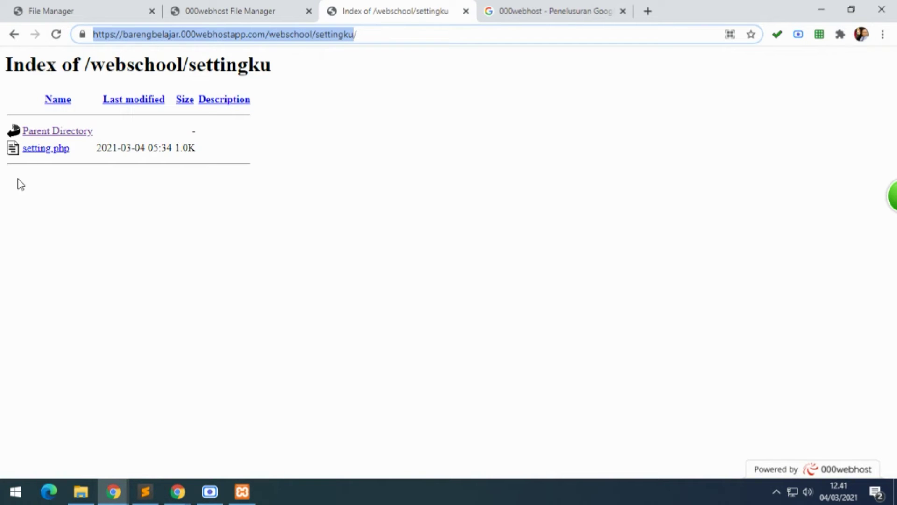
left_click(123, 197)
left_click(56, 34)
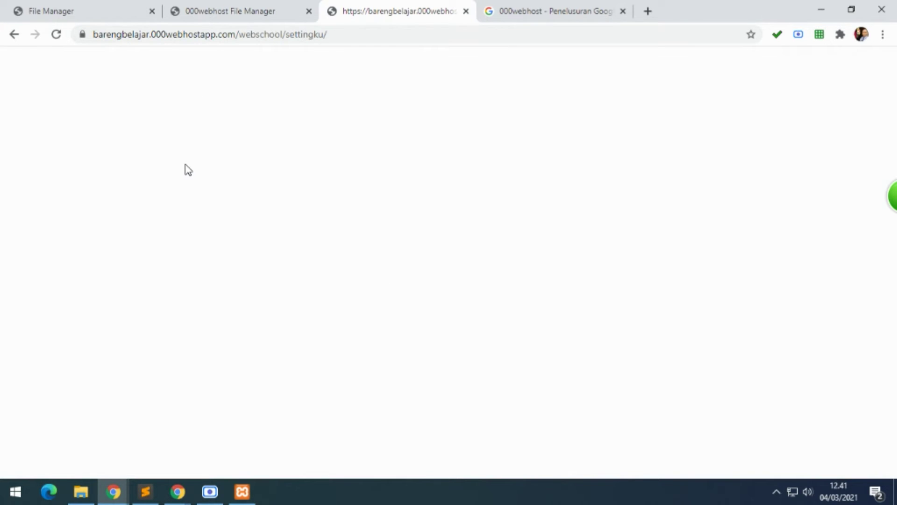
left_click(145, 491)
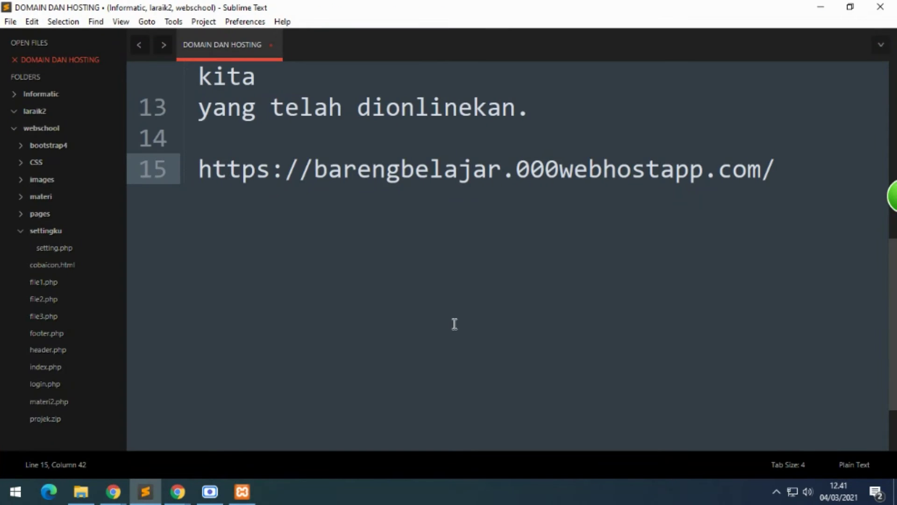
mouse_move(113, 491)
left_click(178, 444)
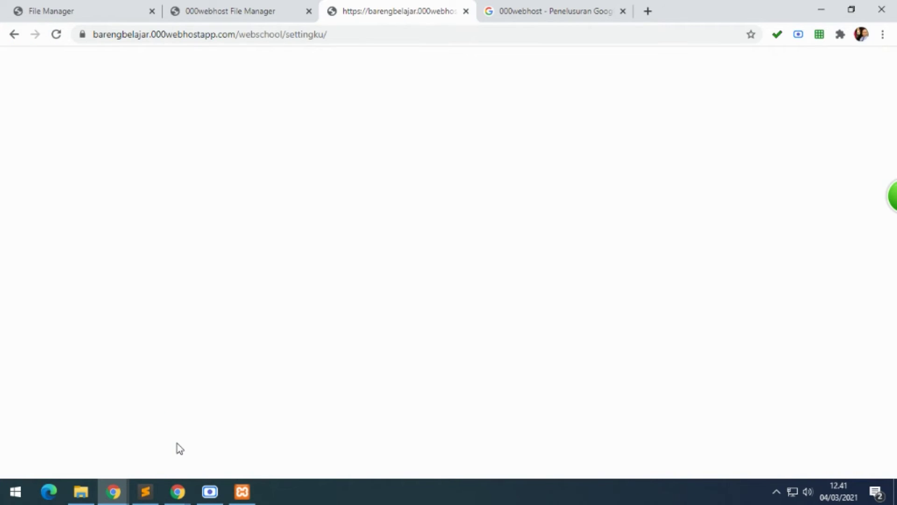
- Examine the contents of the projek and pages folders inside webschool in the file manager, and return to the live site
left_click(248, 11)
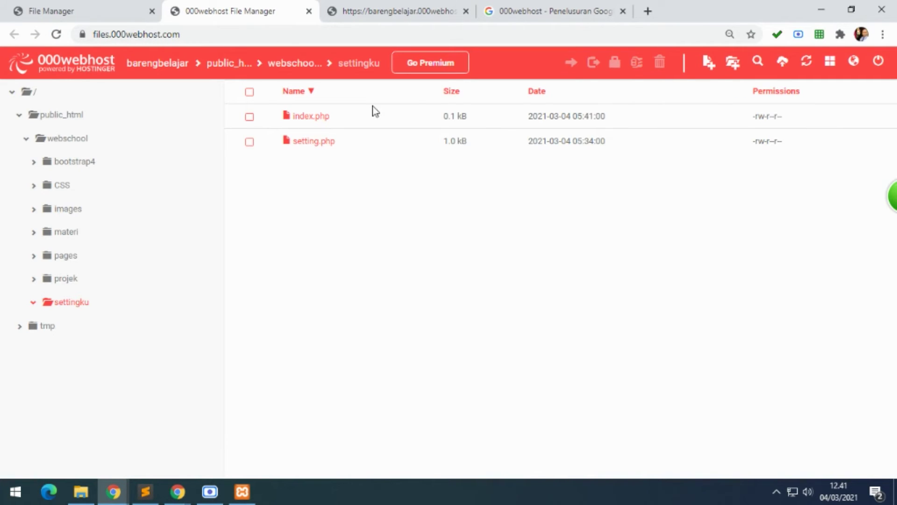
left_click(70, 280)
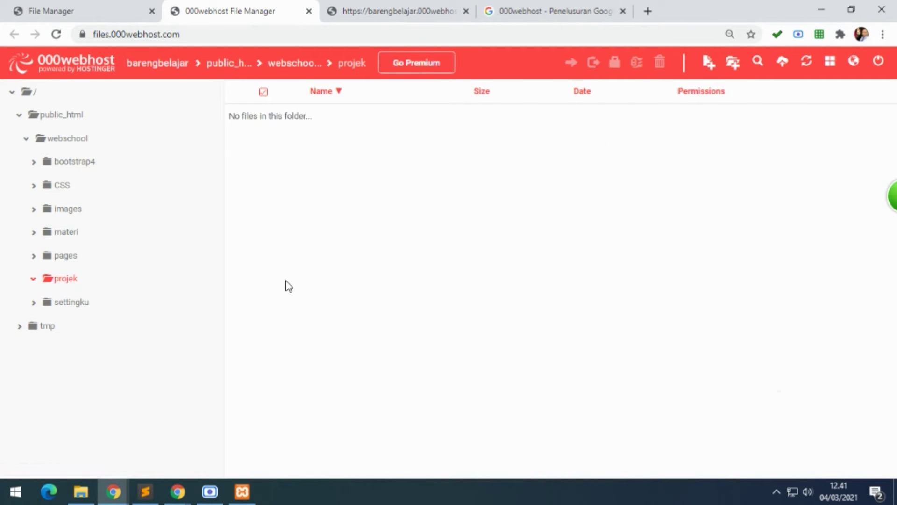
left_click(64, 257)
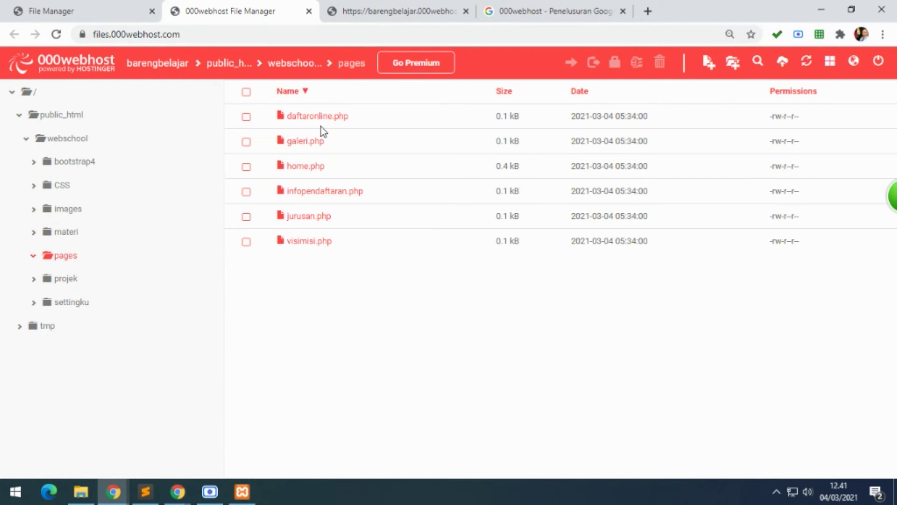
left_click(386, 16)
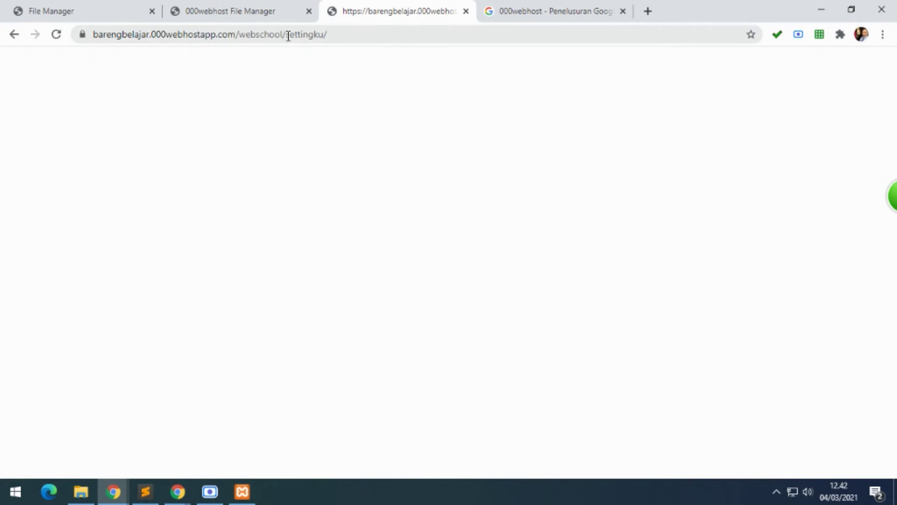
- Load barengbelajar.000webhostapp.com/webschool/pages on the live site to examine what the folder exposes
left_click_drag(288, 35, 367, 34)
type("pages")
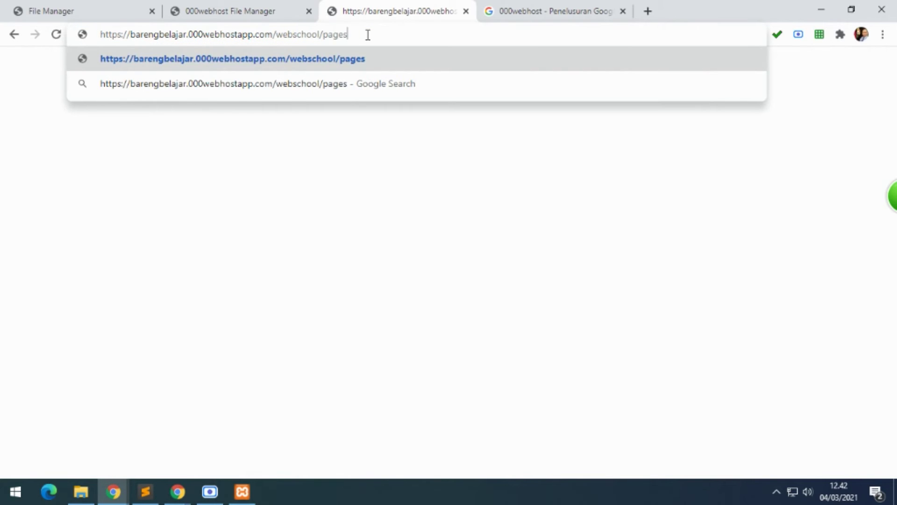
key("Return")
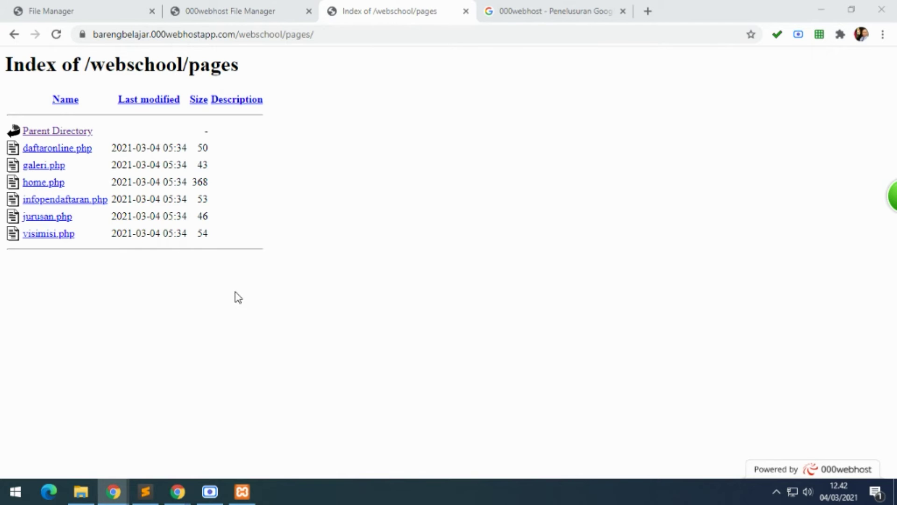
- In the file manager, create a new file named index.php inside the pages folder
left_click(255, 10)
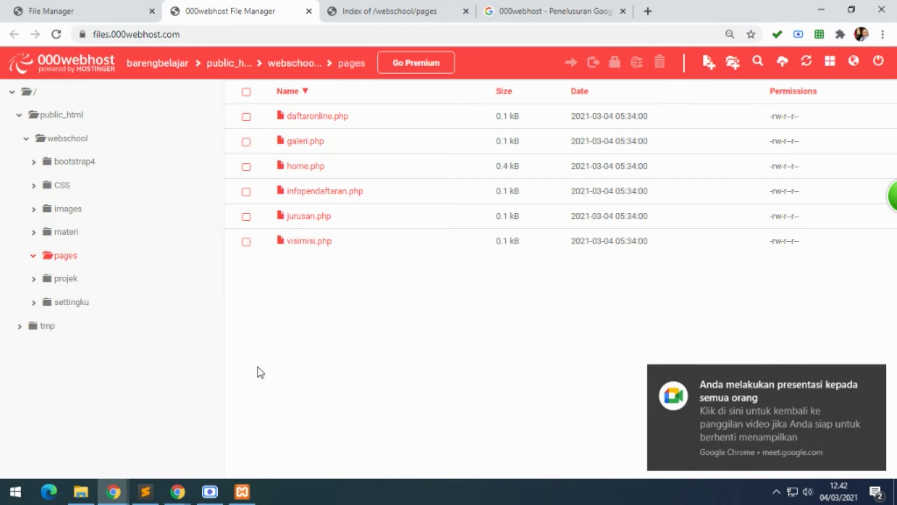
left_click(709, 62)
type("index.php")
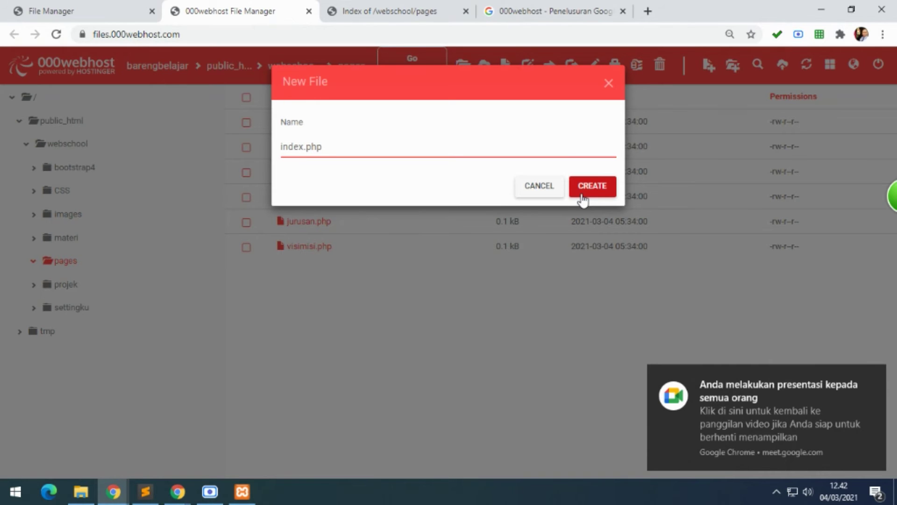
left_click(582, 187)
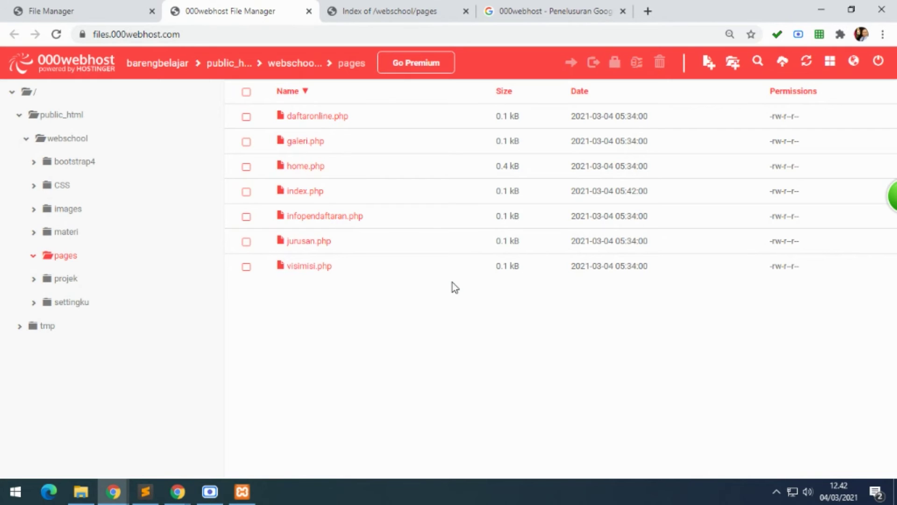
- Look through the webschool images folder and create a new file named index.html in it
left_click(74, 237)
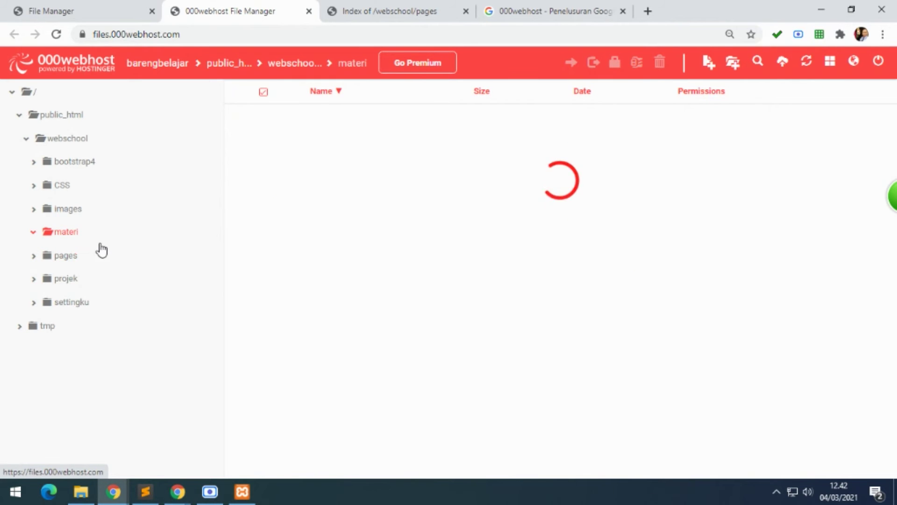
left_click(69, 209)
scroll(342, 282, "down", 8)
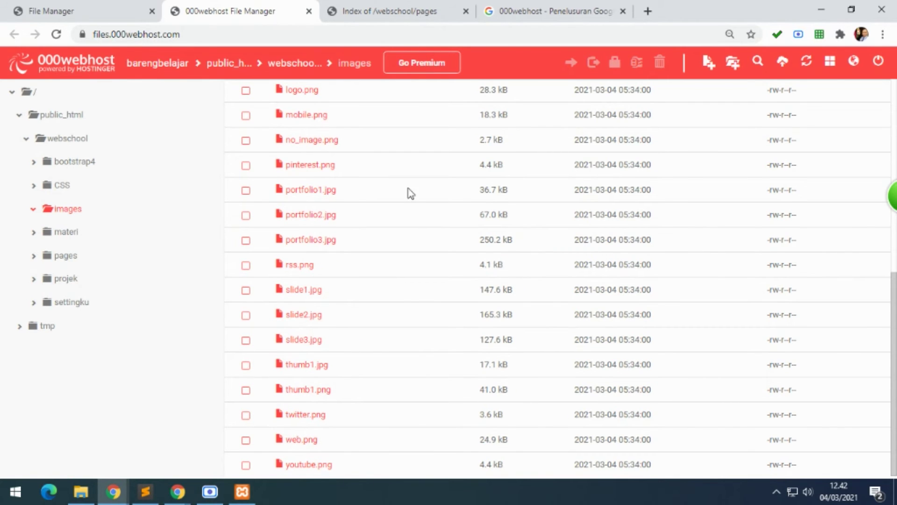
scroll(408, 289, "up", 8)
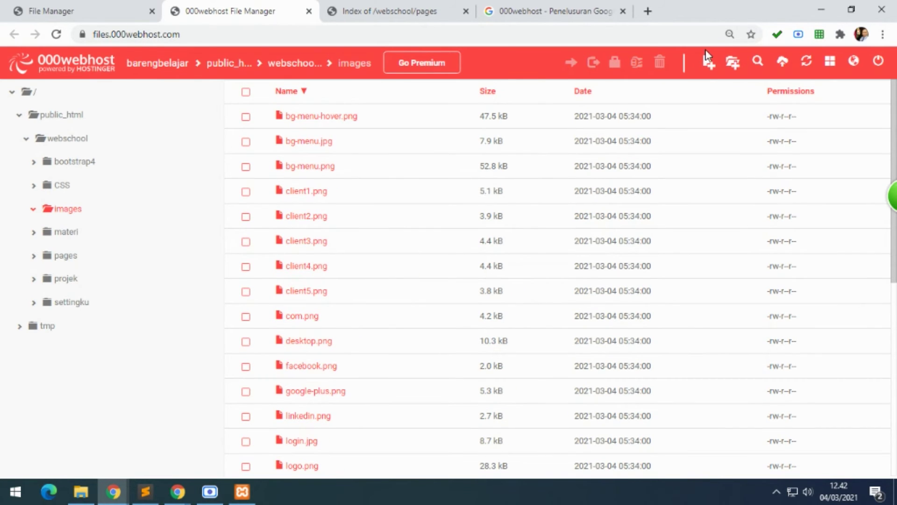
left_click(708, 62)
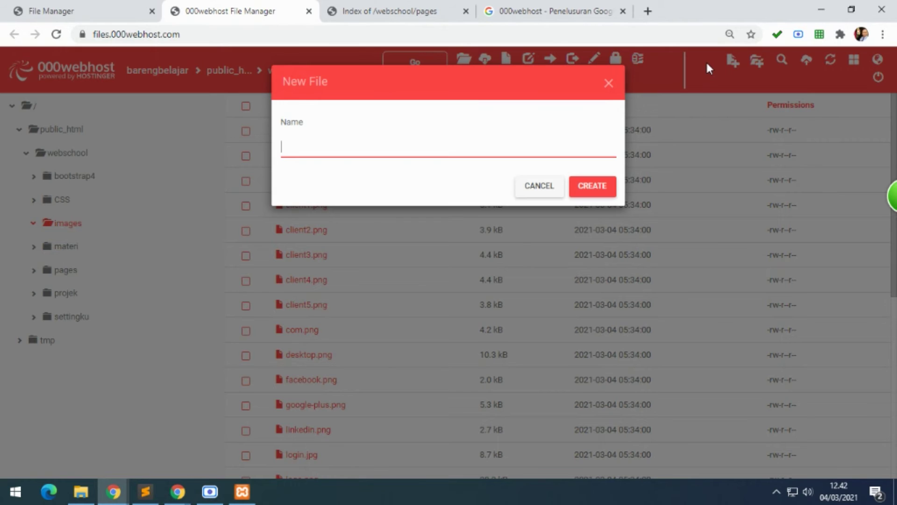
type("index.html")
key("Return")
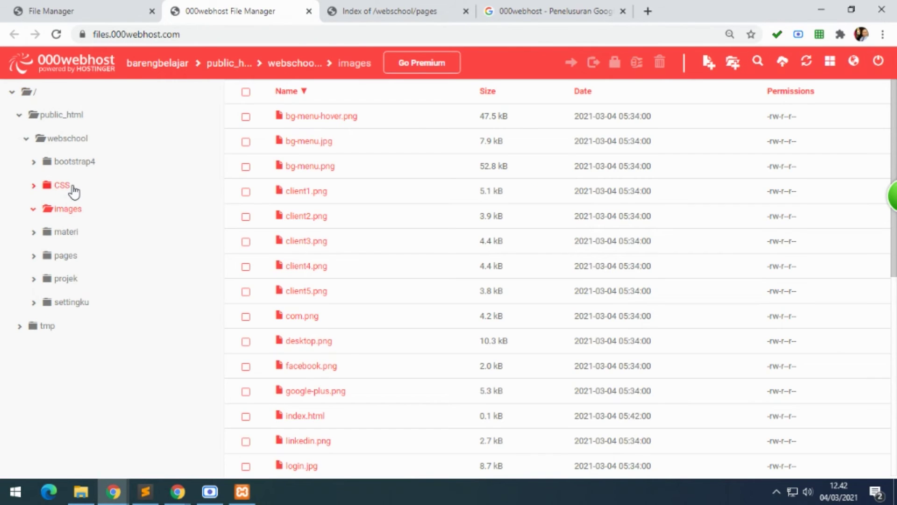
- Create a new file named index.html inside the webschool CSS folder
left_click(62, 185)
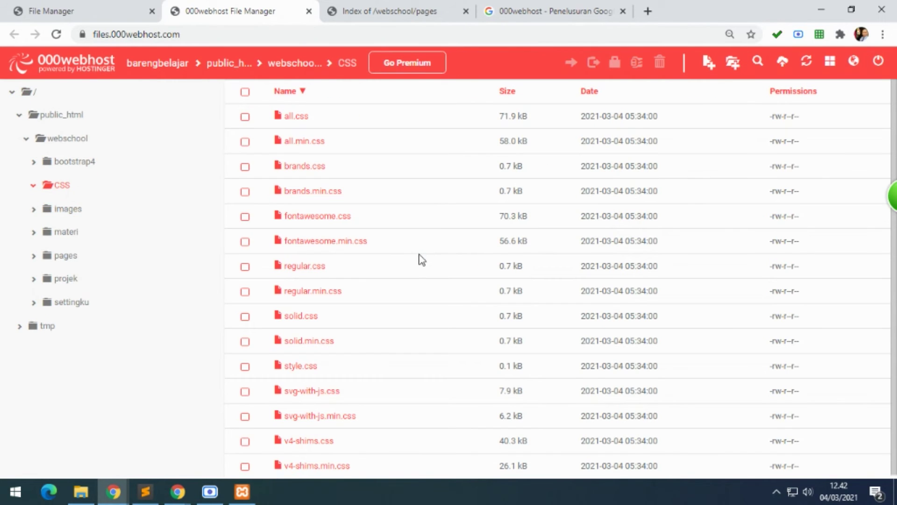
left_click(718, 66)
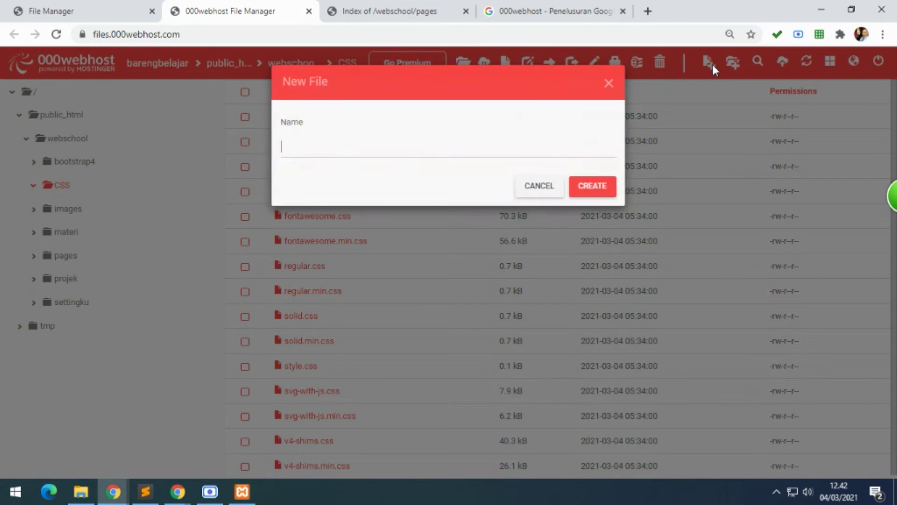
type("index.htm")
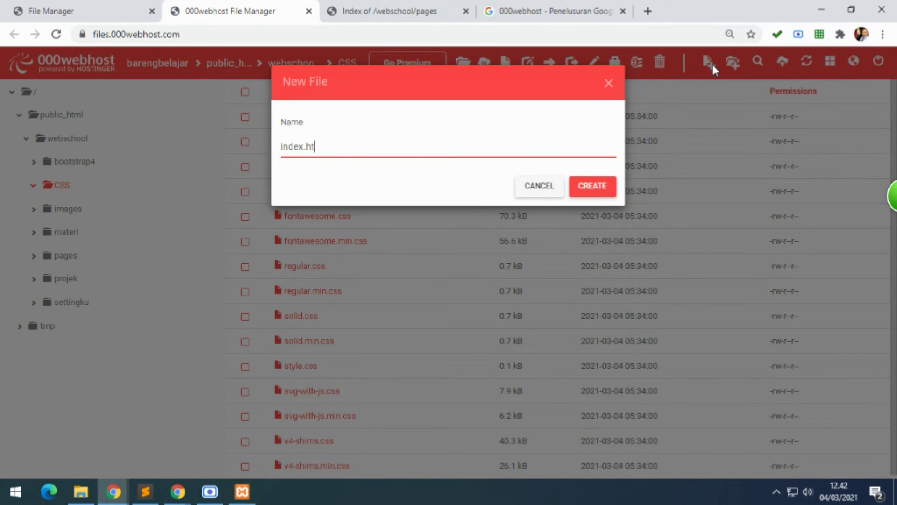
type("l")
key("Return")
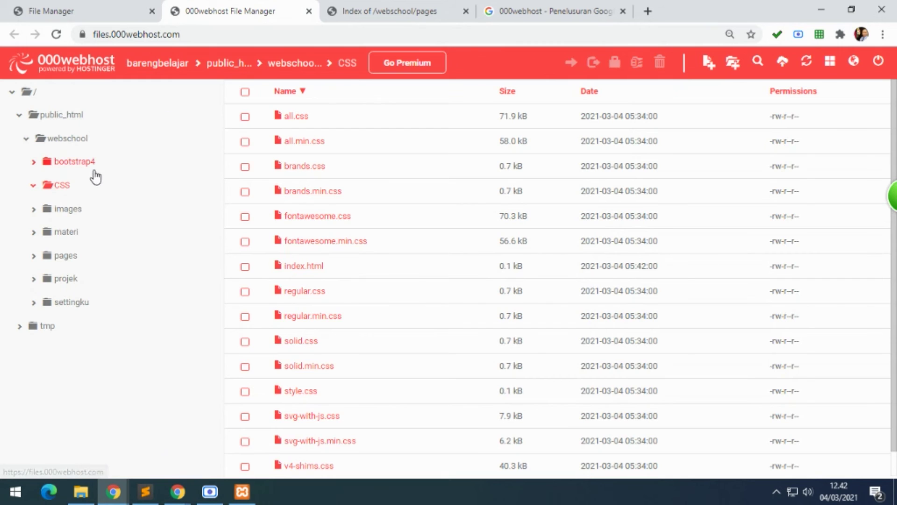
- Create a new file named index.html directly inside the bootstrap4 folder
left_click(92, 164)
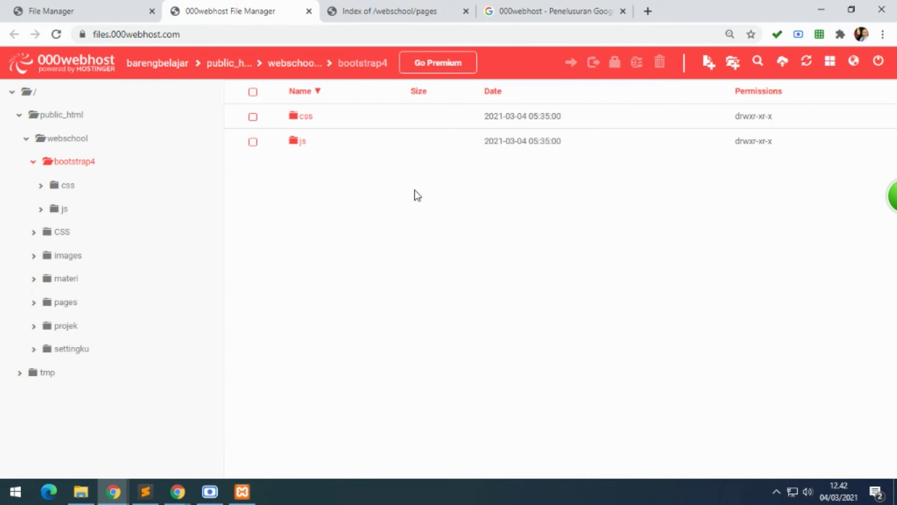
left_click(708, 62)
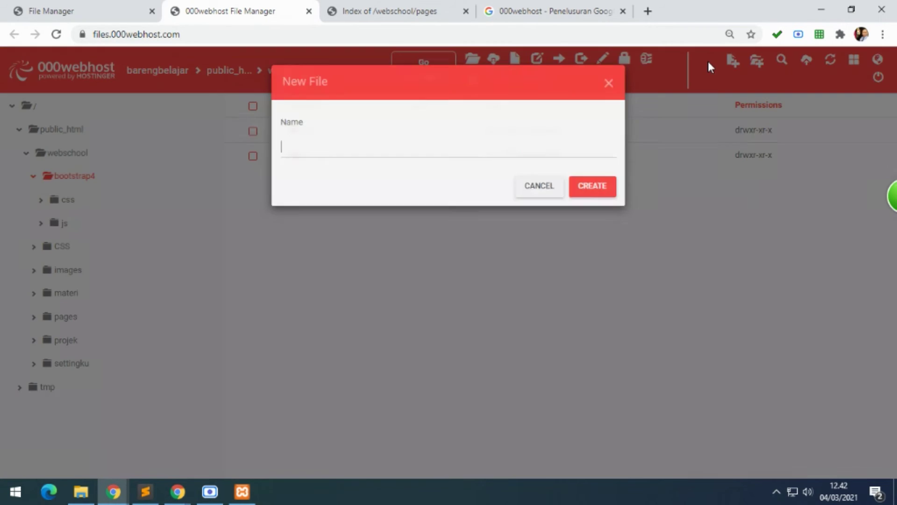
type("index.html")
key("Return")
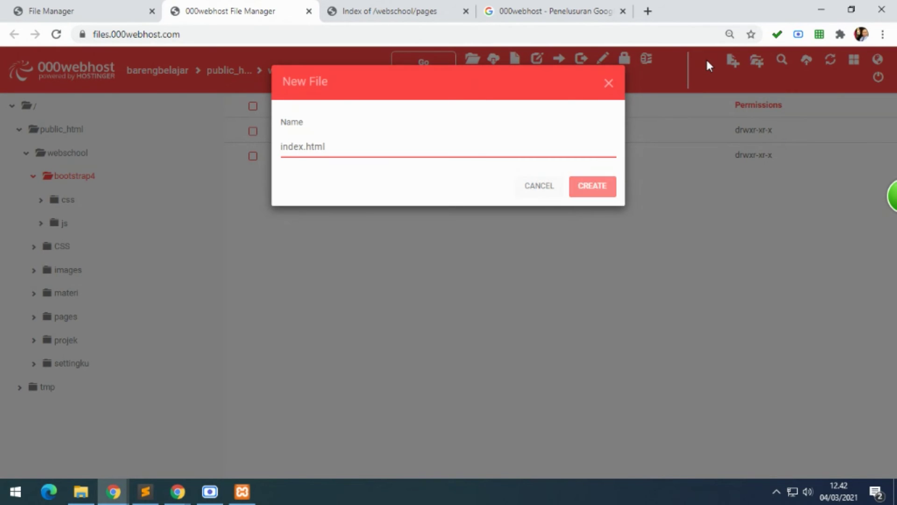
- Create a new file named index.html in the js subfolder of bootstrap4
double_click(294, 144)
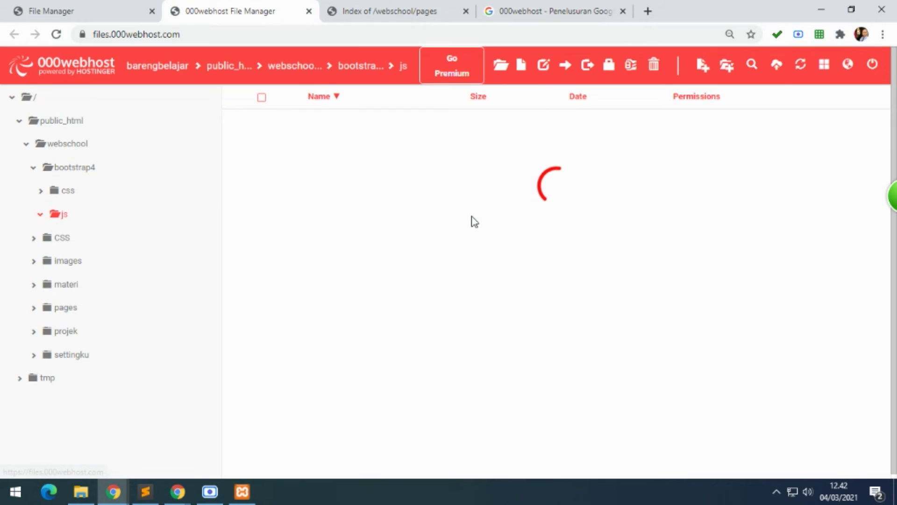
left_click(707, 62)
type("index.html")
key("Return")
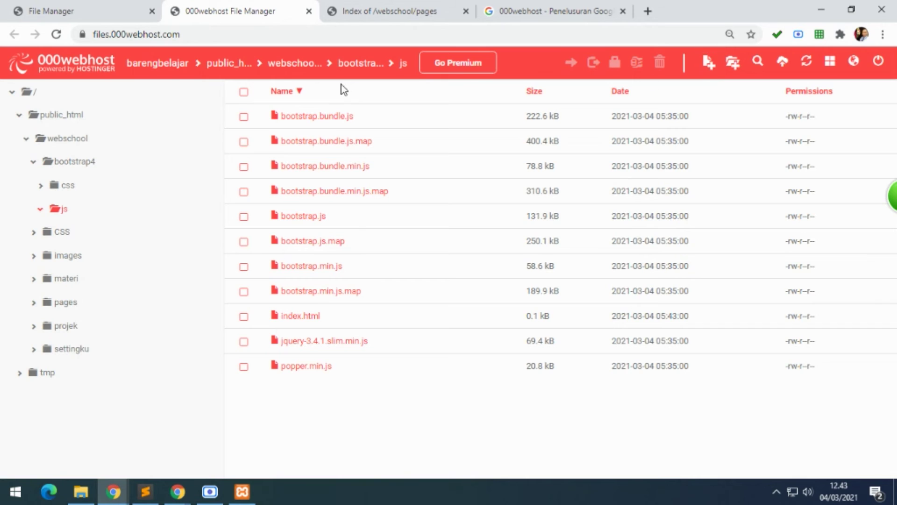
- Create a new file named index.html in the css subfolder of bootstrap4
left_click(68, 185)
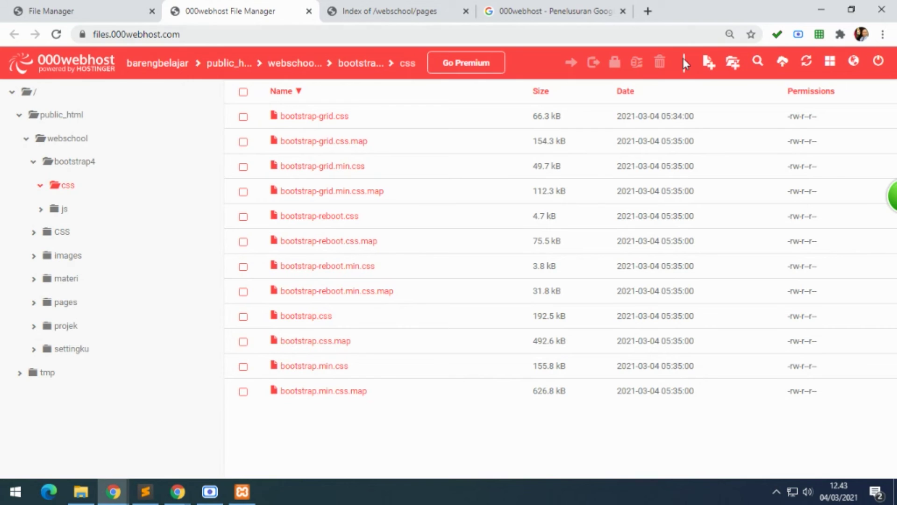
left_click(708, 63)
type("index.html")
key("Return")
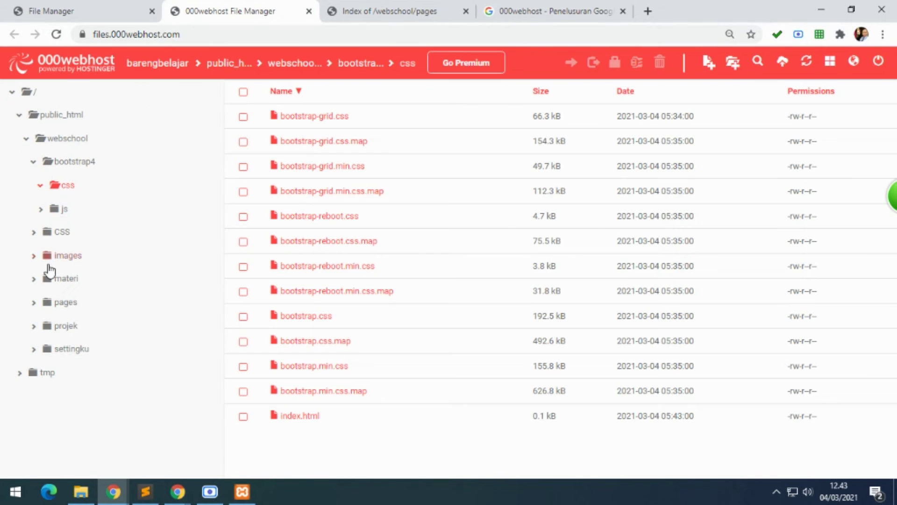
- Examine the contents of the .htaccess file in public_html and close it without making changes
left_click(62, 121)
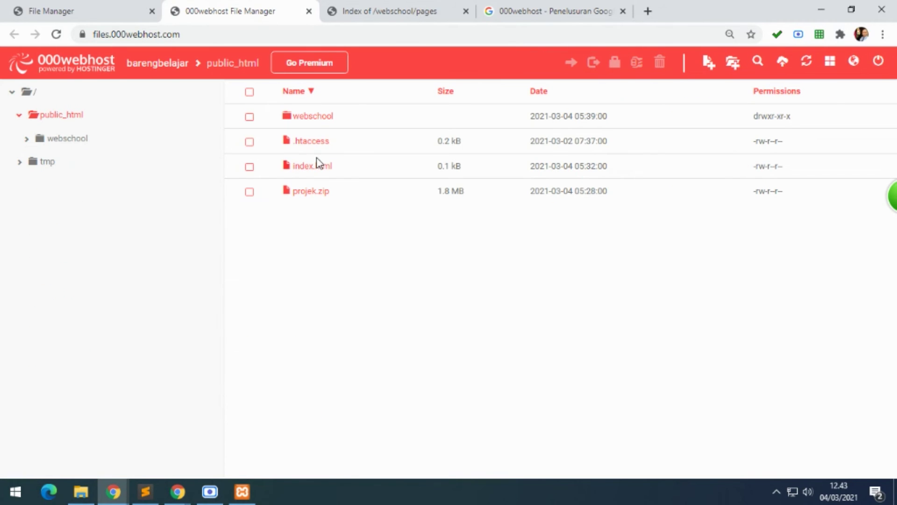
left_click(321, 150)
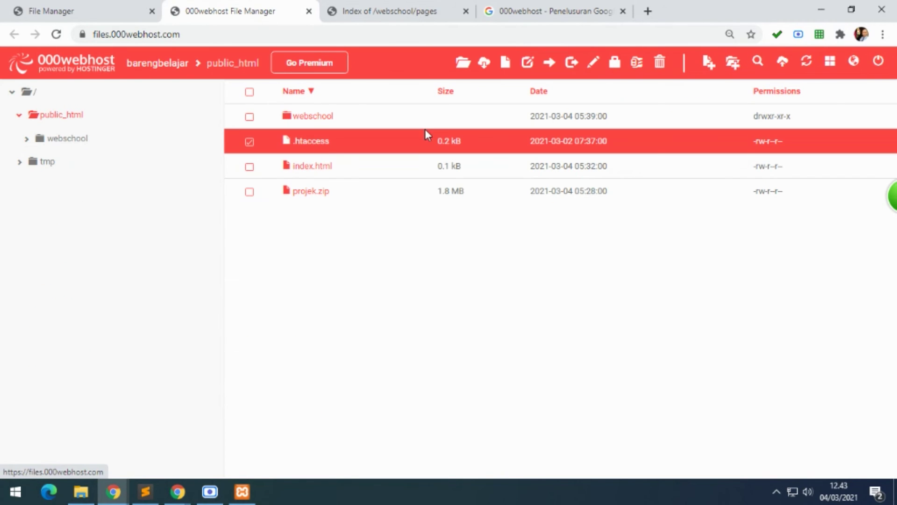
left_click(592, 69)
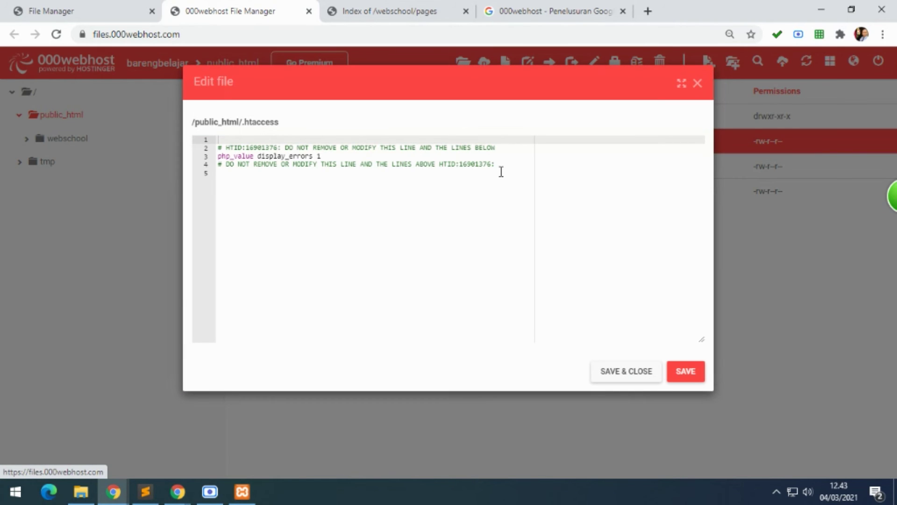
left_click(499, 168)
left_click_drag(494, 165, 160, 150)
key("ctrl+plus")
key("ctrl+plus")
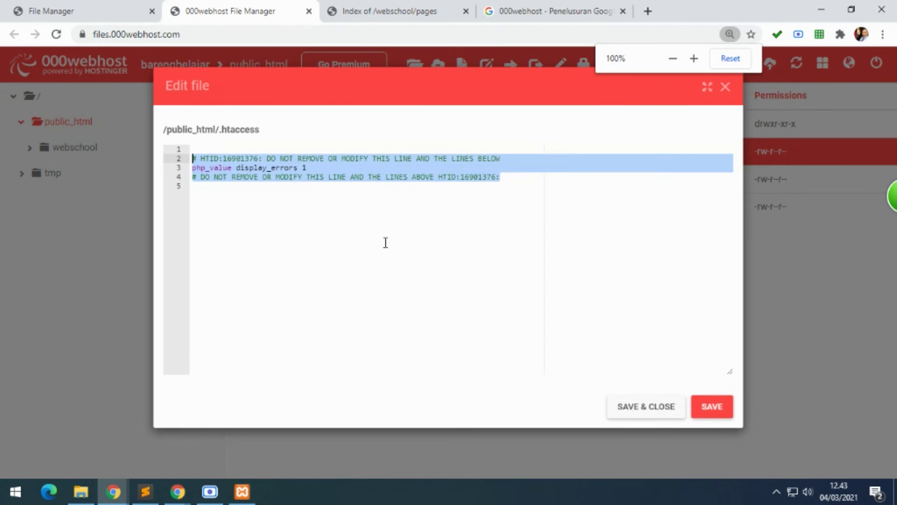
key("ctrl+plus")
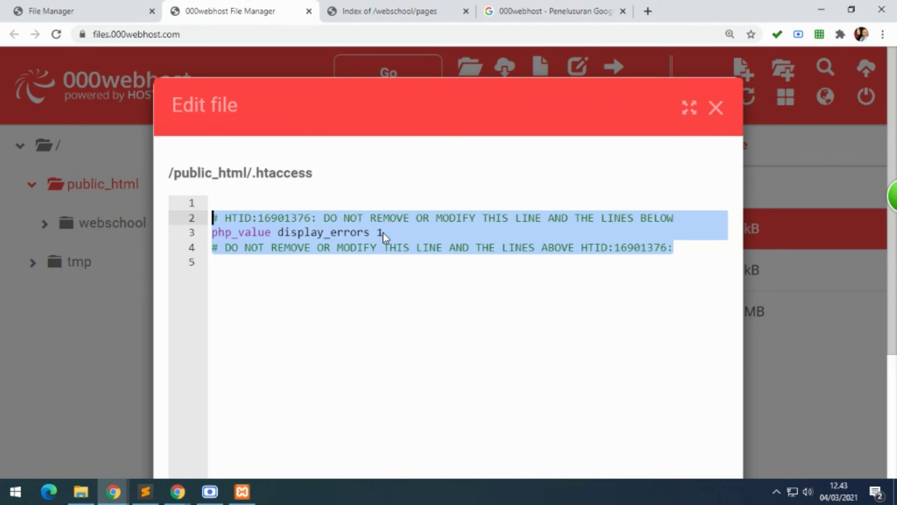
left_click(716, 108)
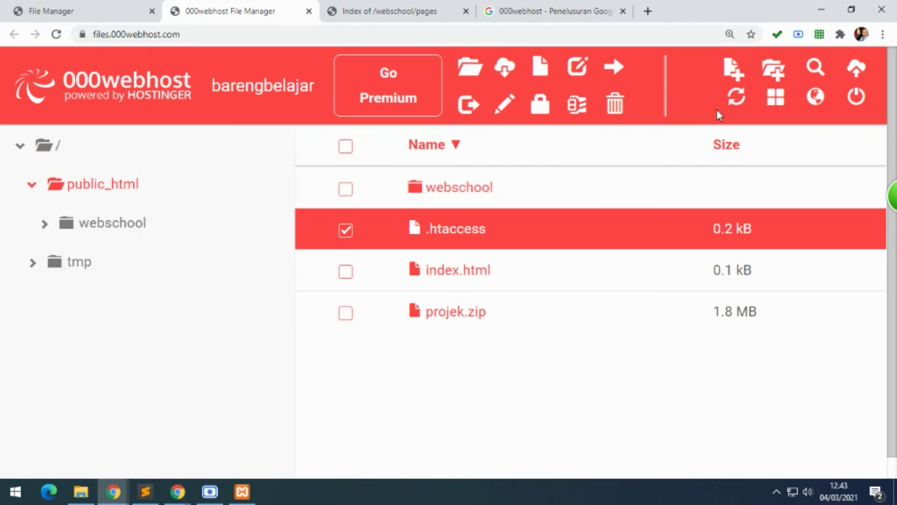
key("ctrl+minus")
key("ctrl+minus")
key("ctrl+minus")
key("ctrl+minus")
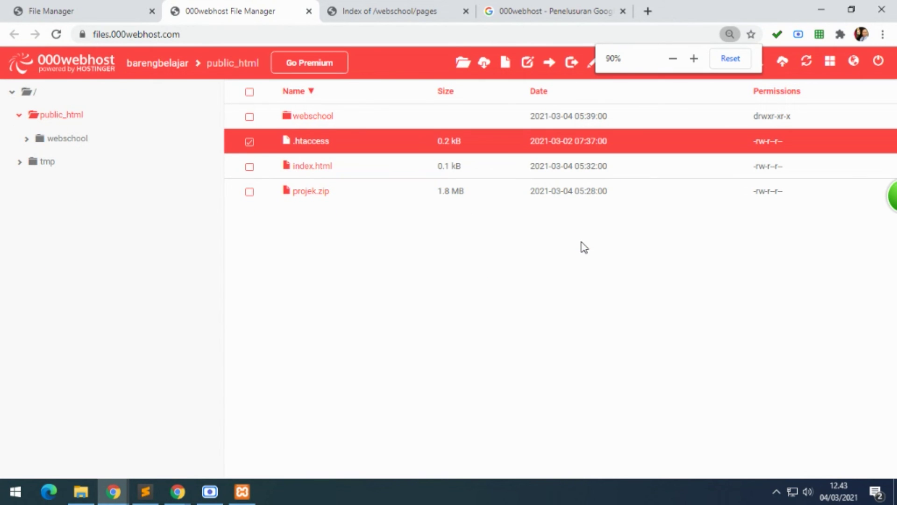
- Open the webschool folder in the file manager, and reload the live webschool/pages address to check whether its files are still listed
double_click(330, 116)
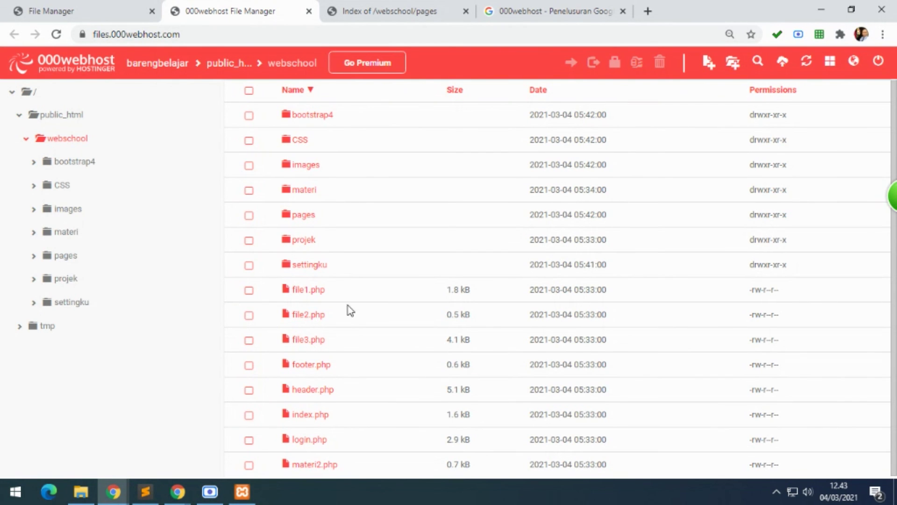
left_click(423, 13)
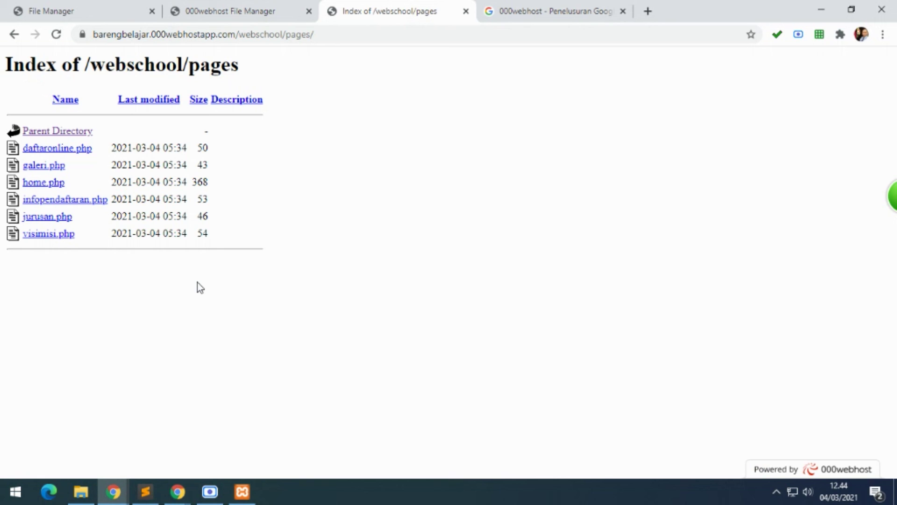
left_click(57, 35)
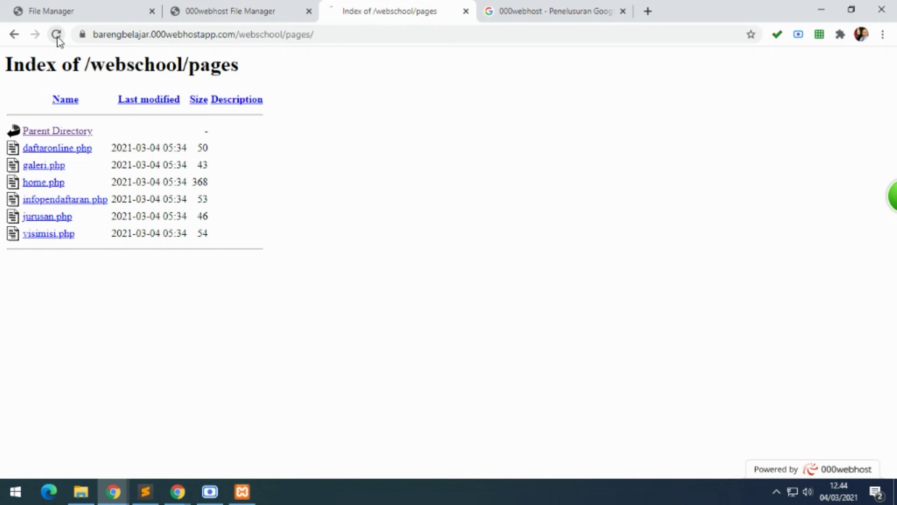